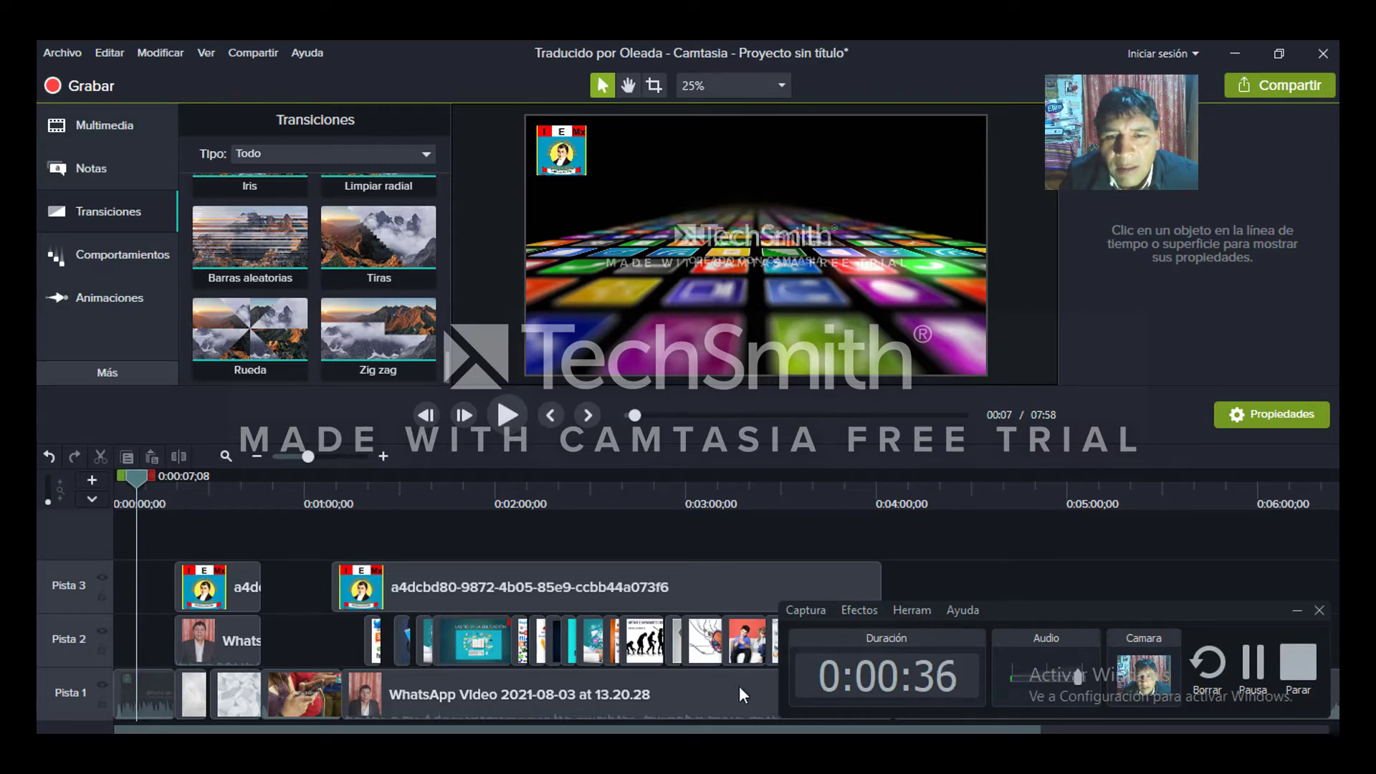
- Switch to the YouTube page in the browser and return to the search results for "instalar camtasia"
left_click(1298, 610)
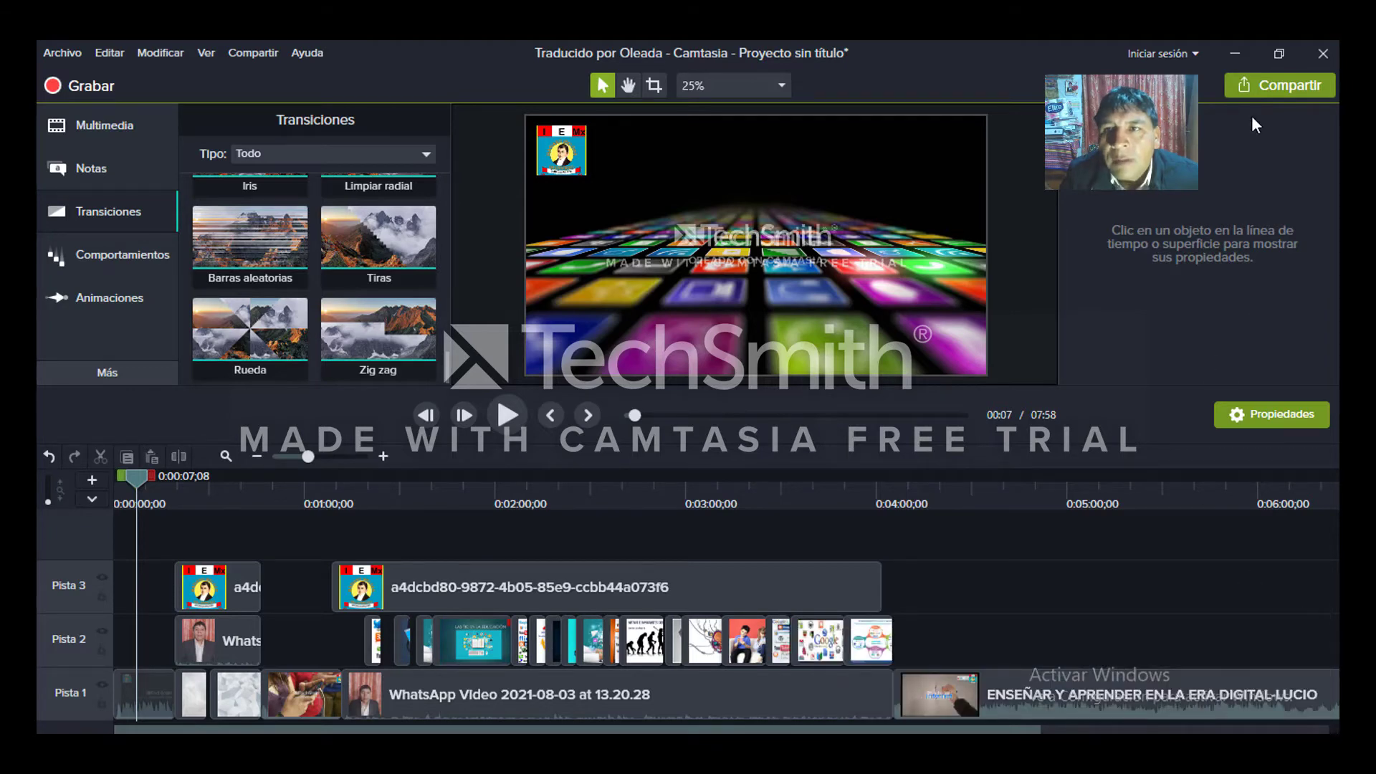
left_click(1236, 53)
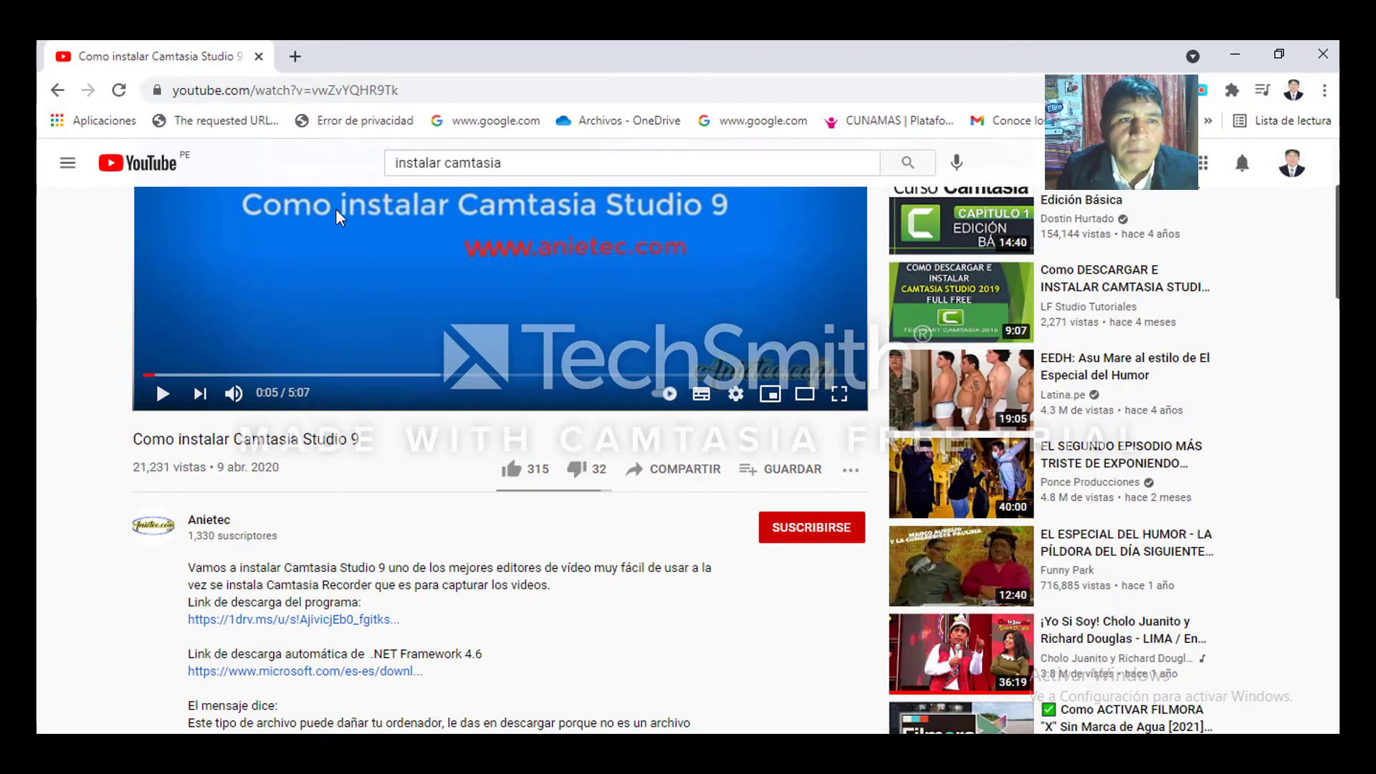
left_click(57, 92)
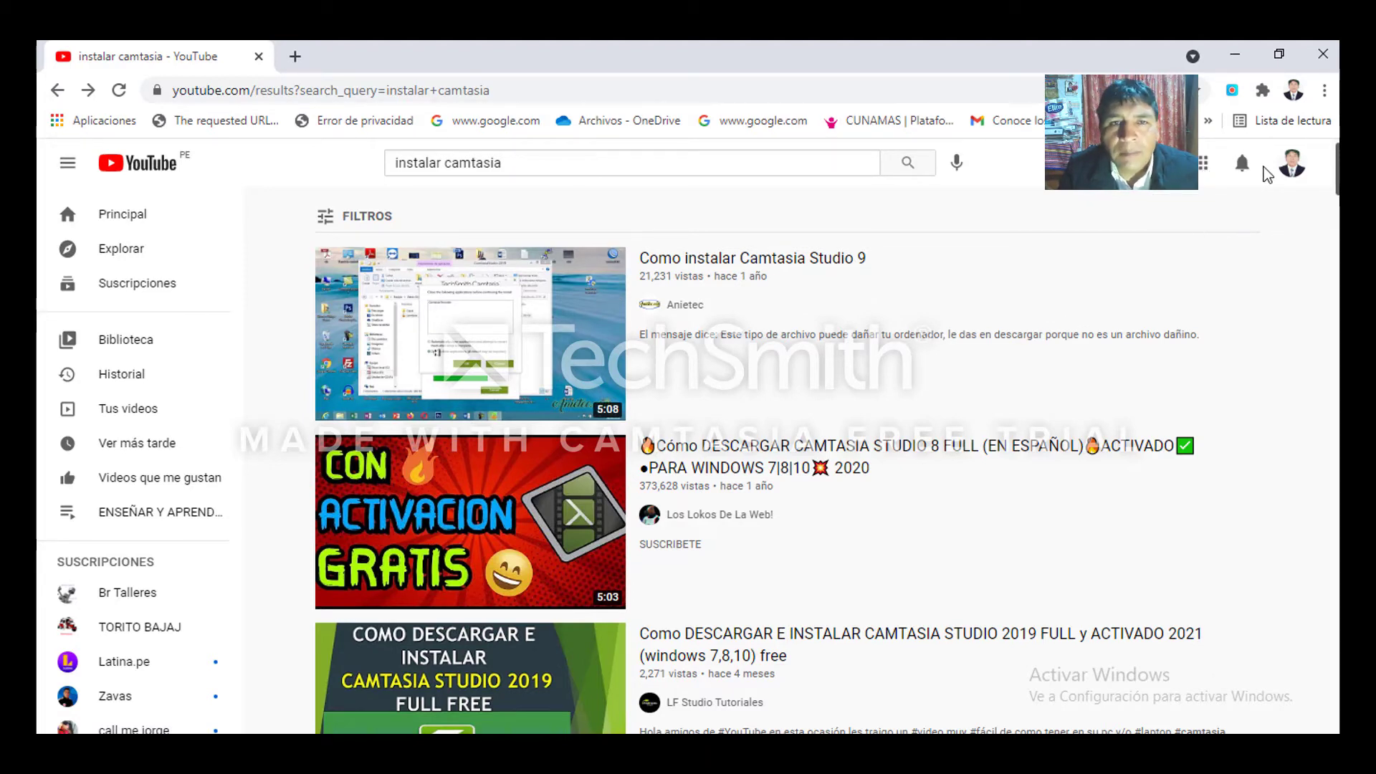
left_click(526, 164)
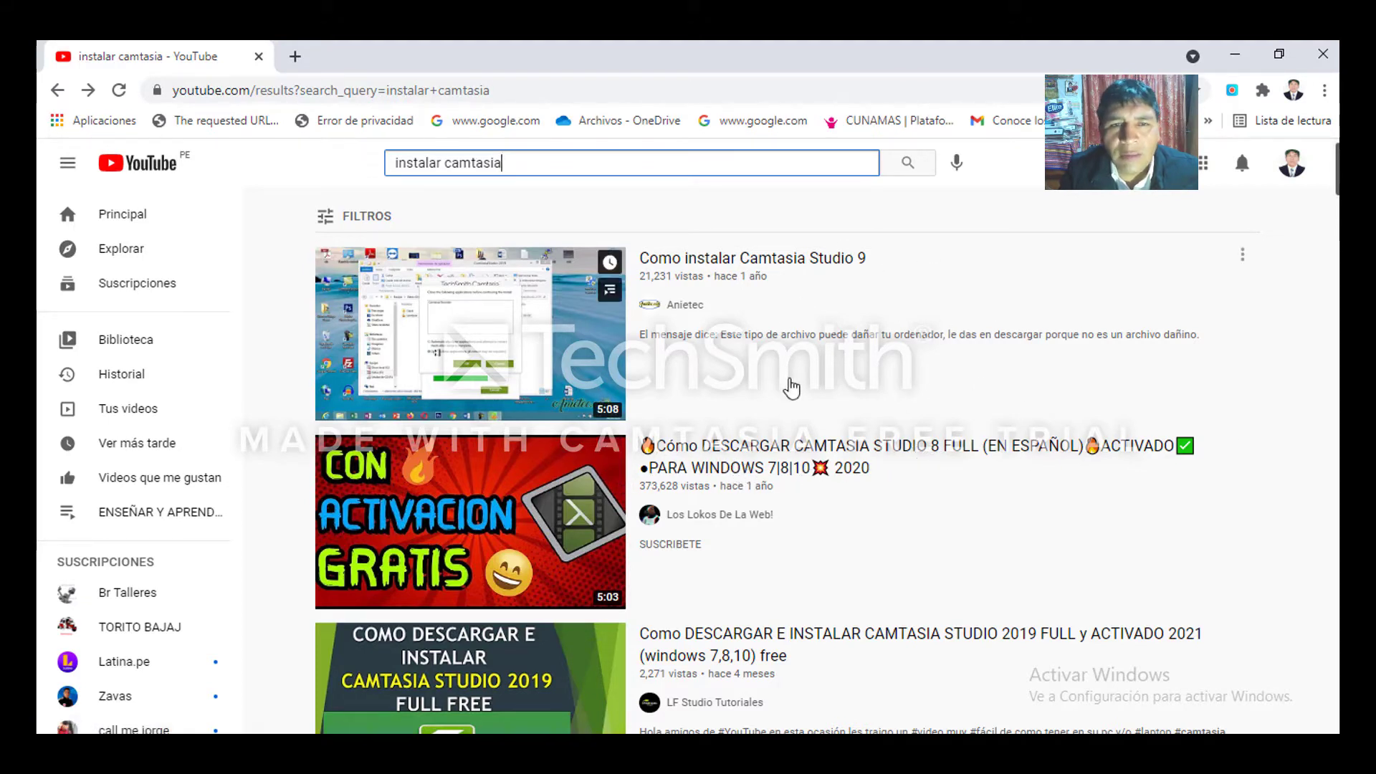
- Open the video "Como instalar Camtasia Studio 9", pause its playback and show its full description
left_click(500, 357)
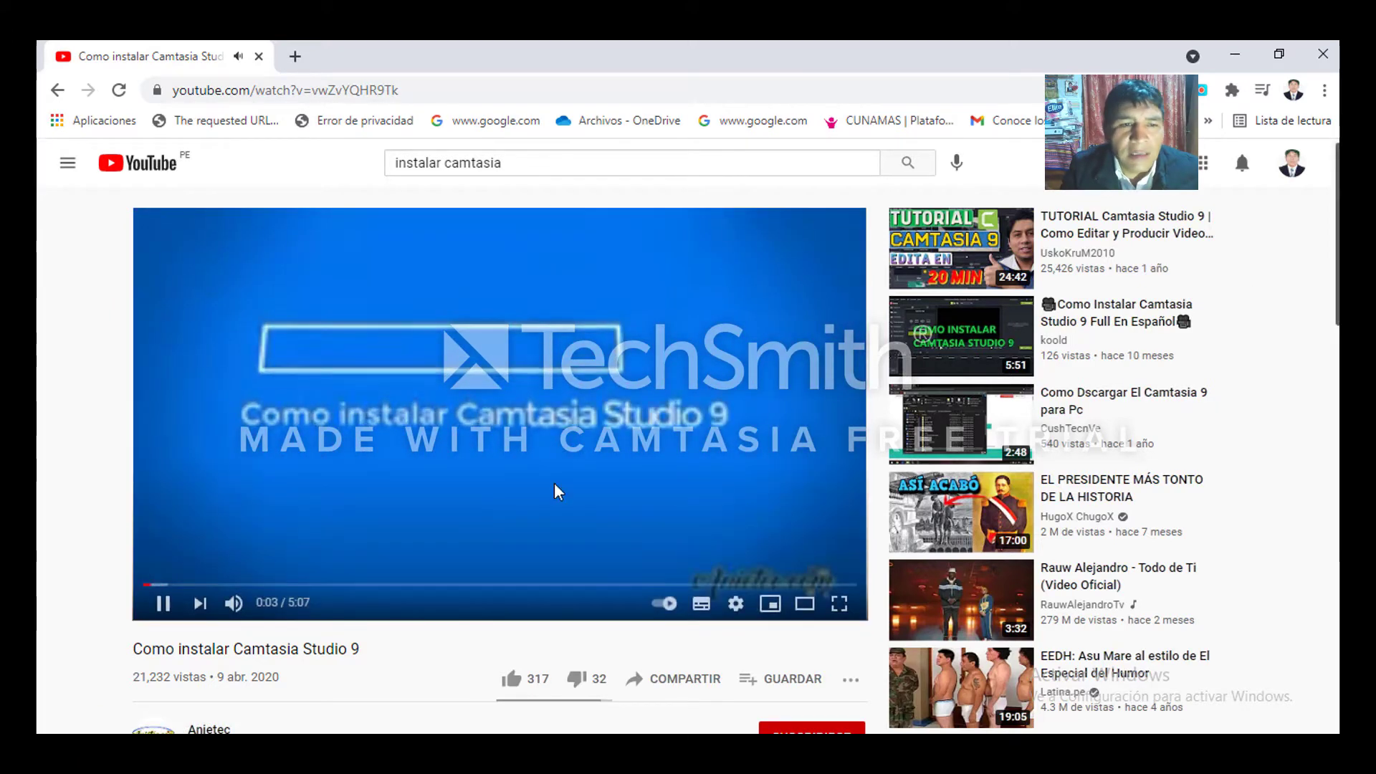
left_click(171, 605)
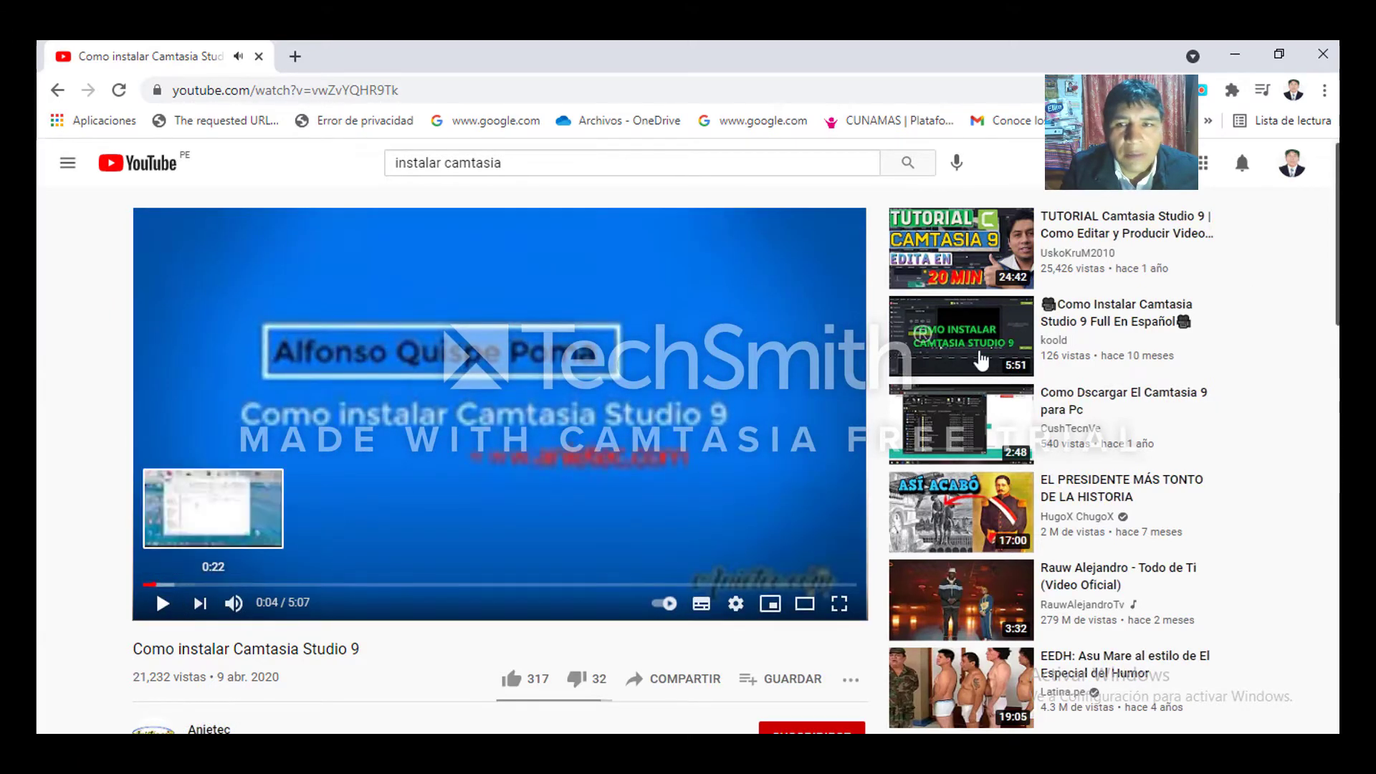
scroll(220, 474, "down", 5)
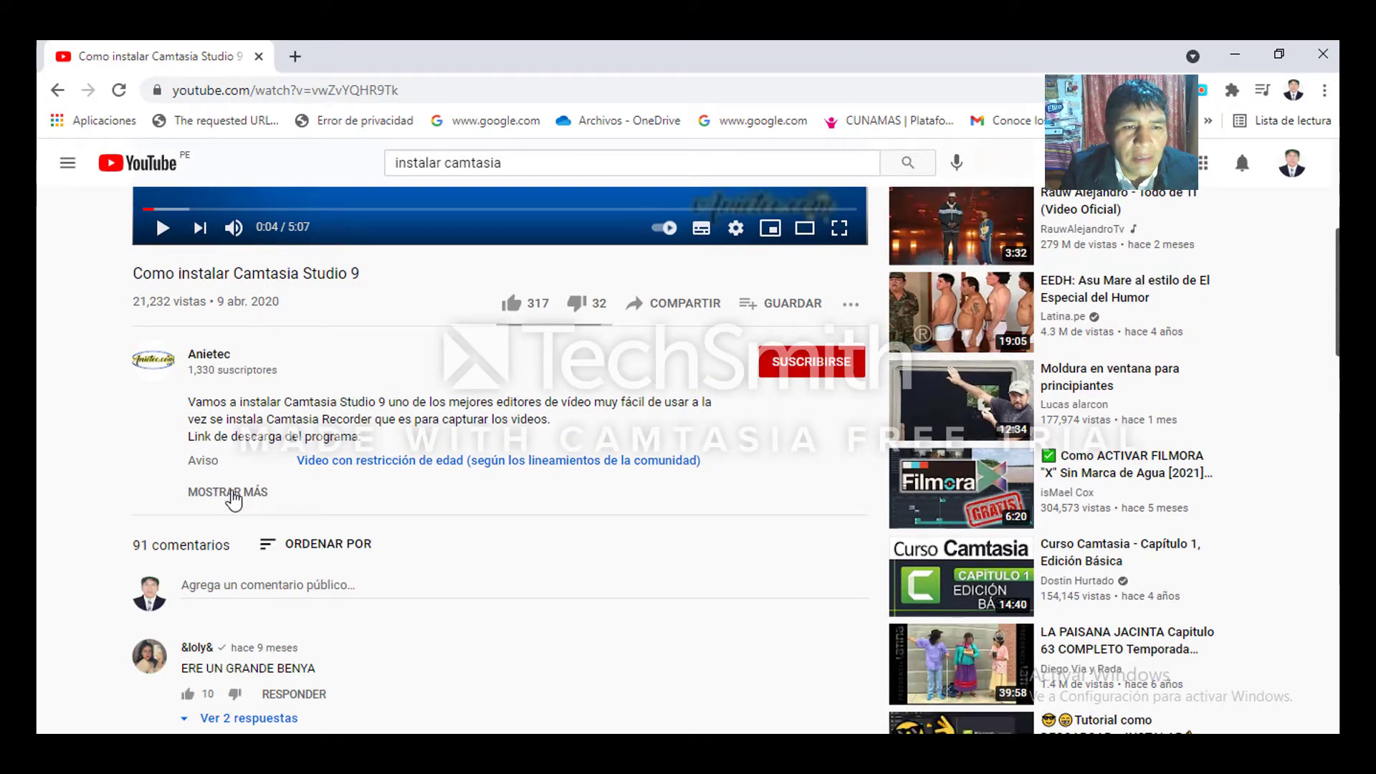
left_click(234, 495)
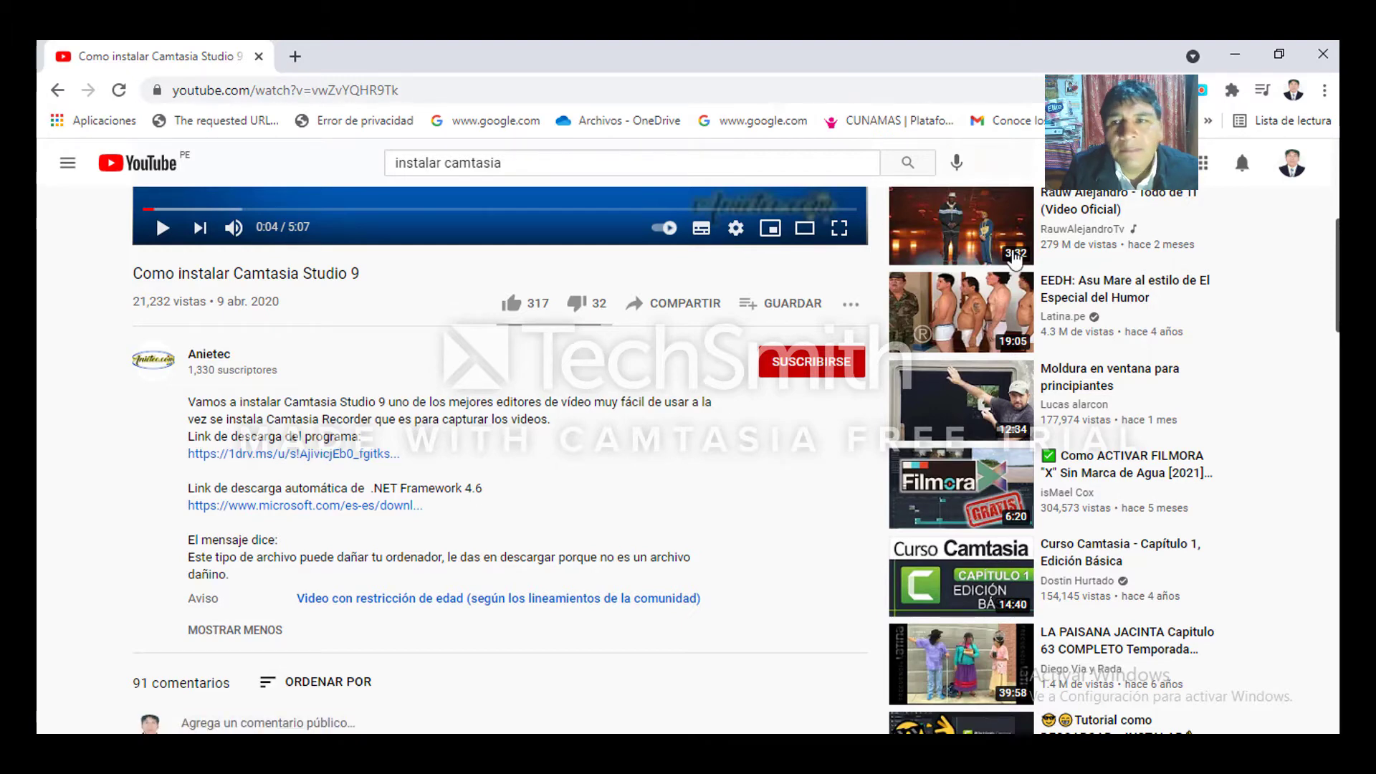
- Switch to File Explorer and go up two folder levels to Descargas
left_click(1234, 58)
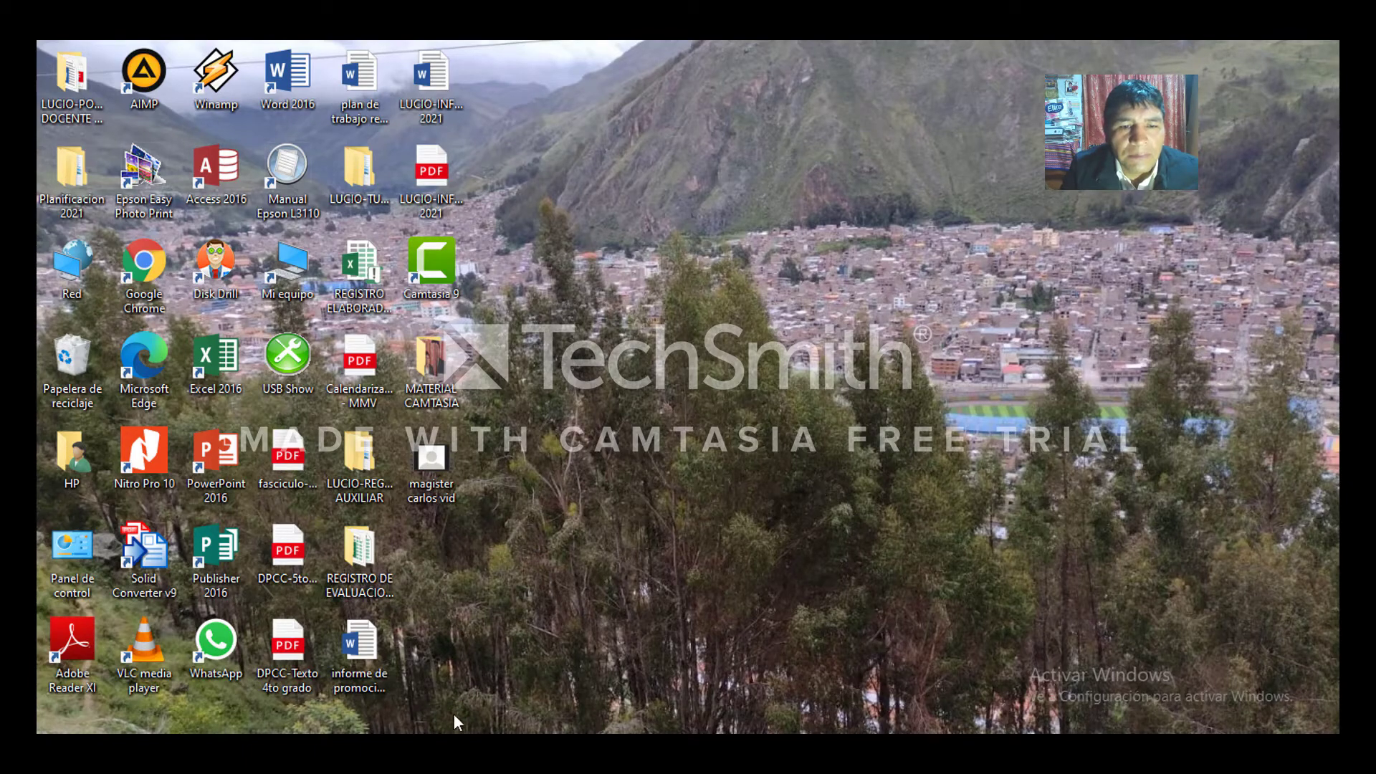
key("alt+Tab")
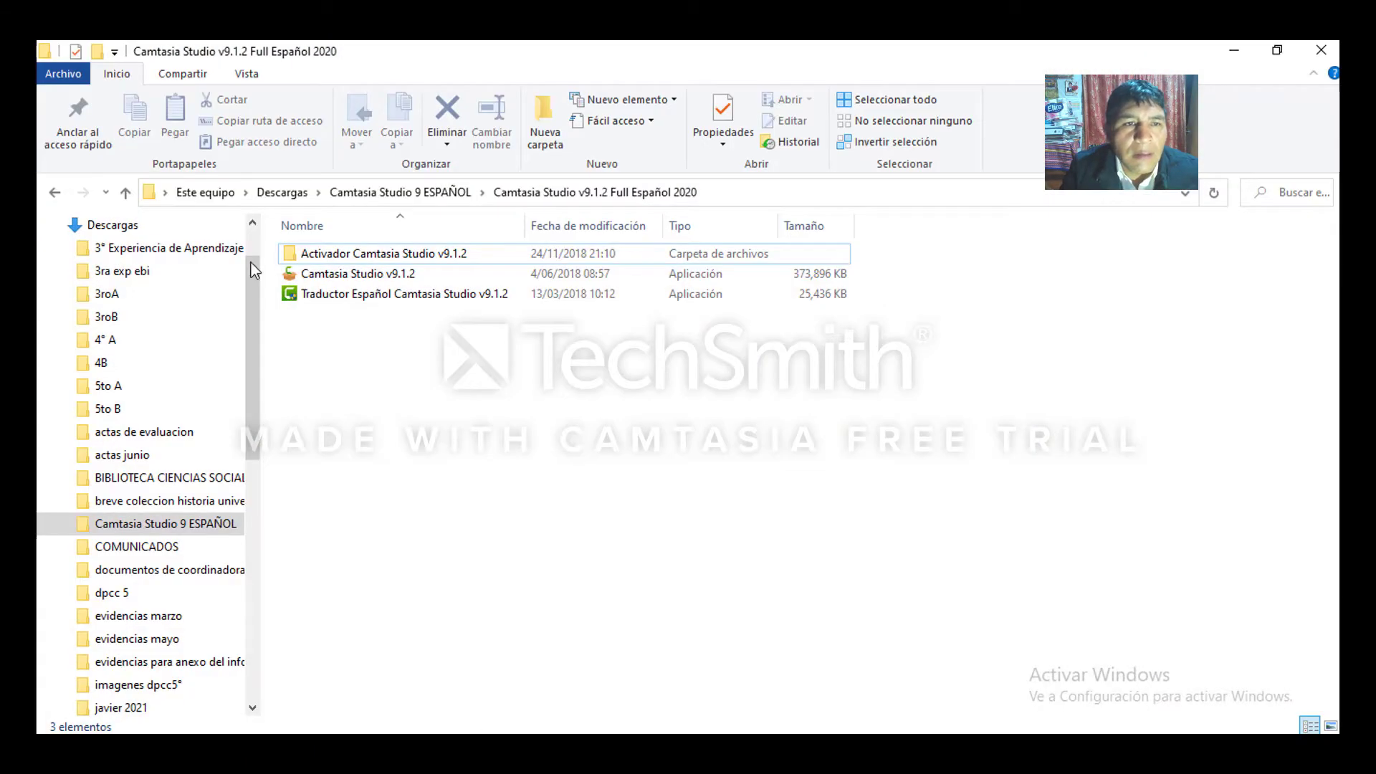
left_click(127, 196)
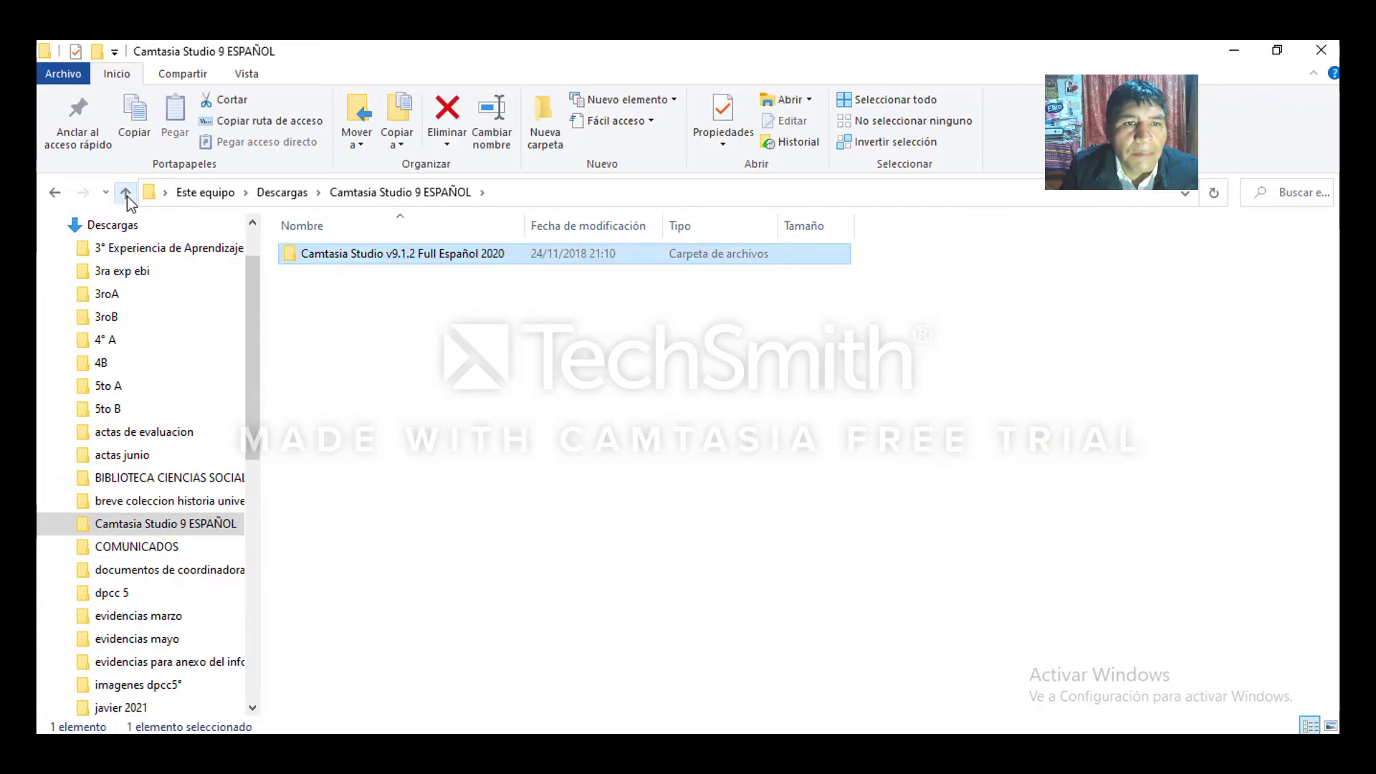
left_click(127, 196)
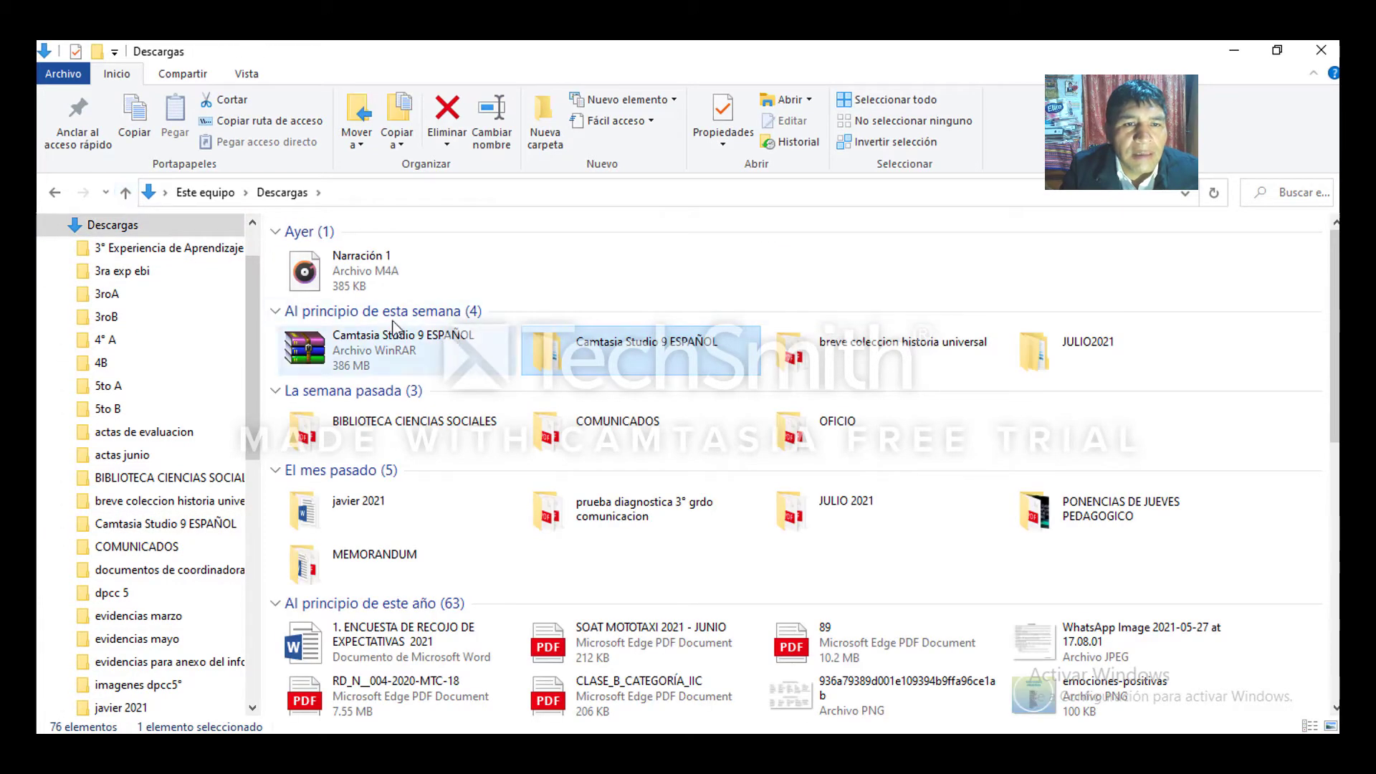
- Review the extraction options for the "Camtasia Studio 9 ESPAÑOL" WinRAR archive without extracting it
left_click(365, 360)
right_click(366, 360)
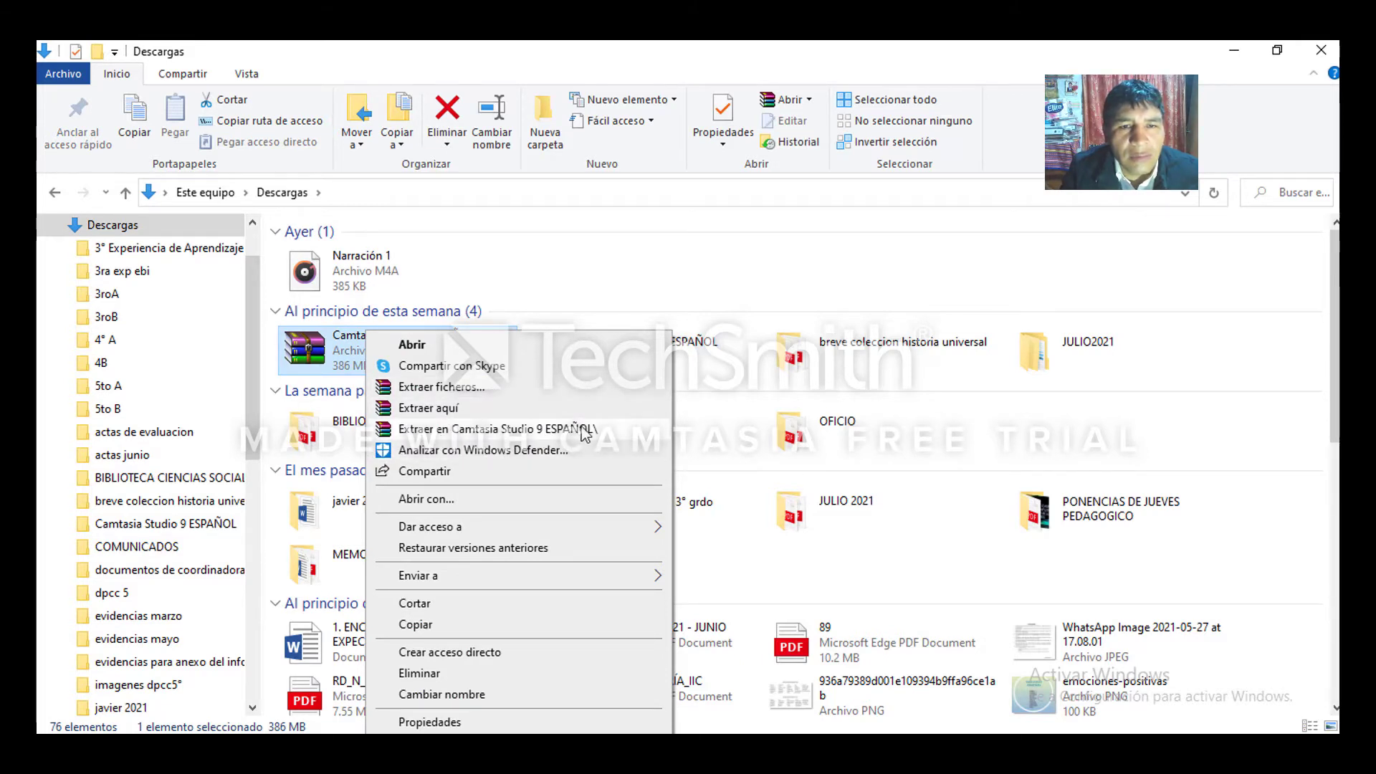
left_click(702, 431)
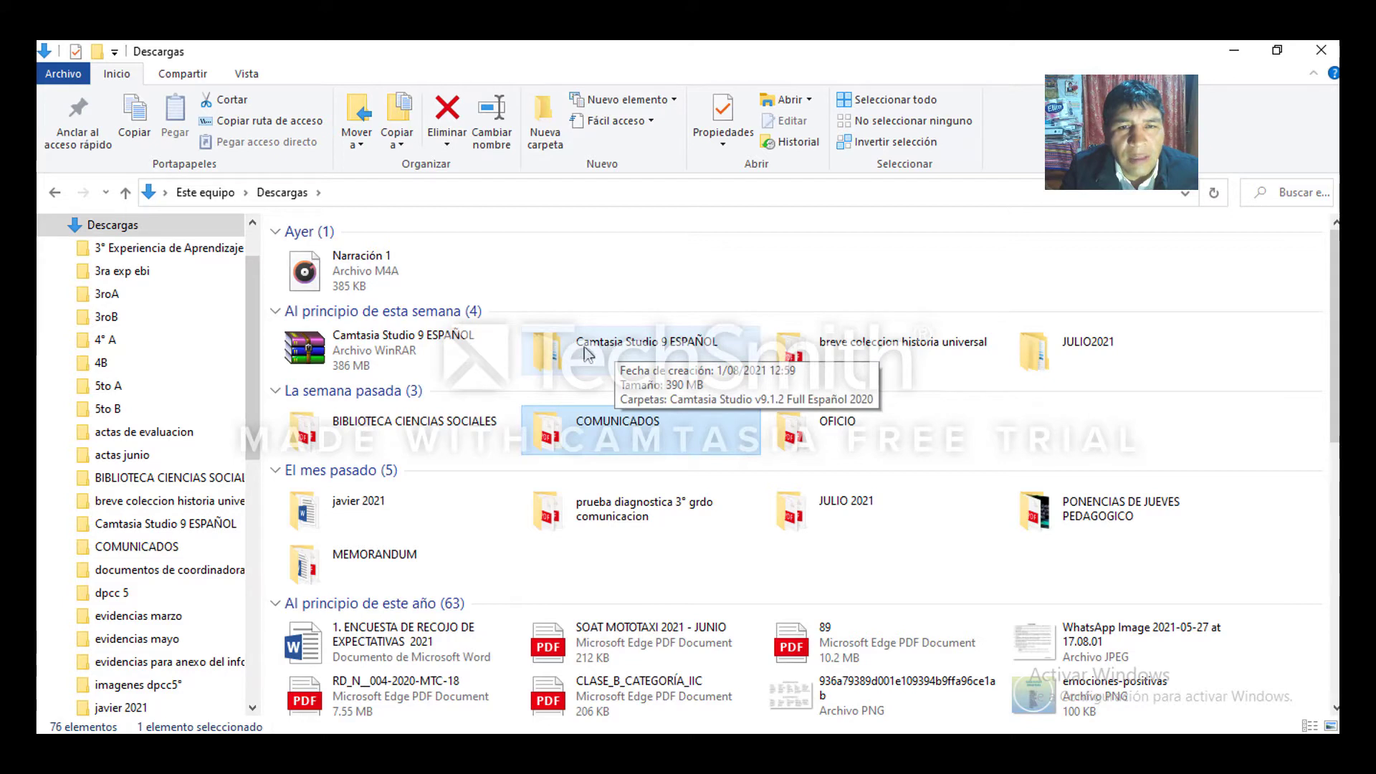
- Open the "Camtasia Studio 9 ESPAÑOL" folder and its subfolder "Camtasia Studio v9.1.2 Full Español 2020" to see the installation files
double_click(606, 350)
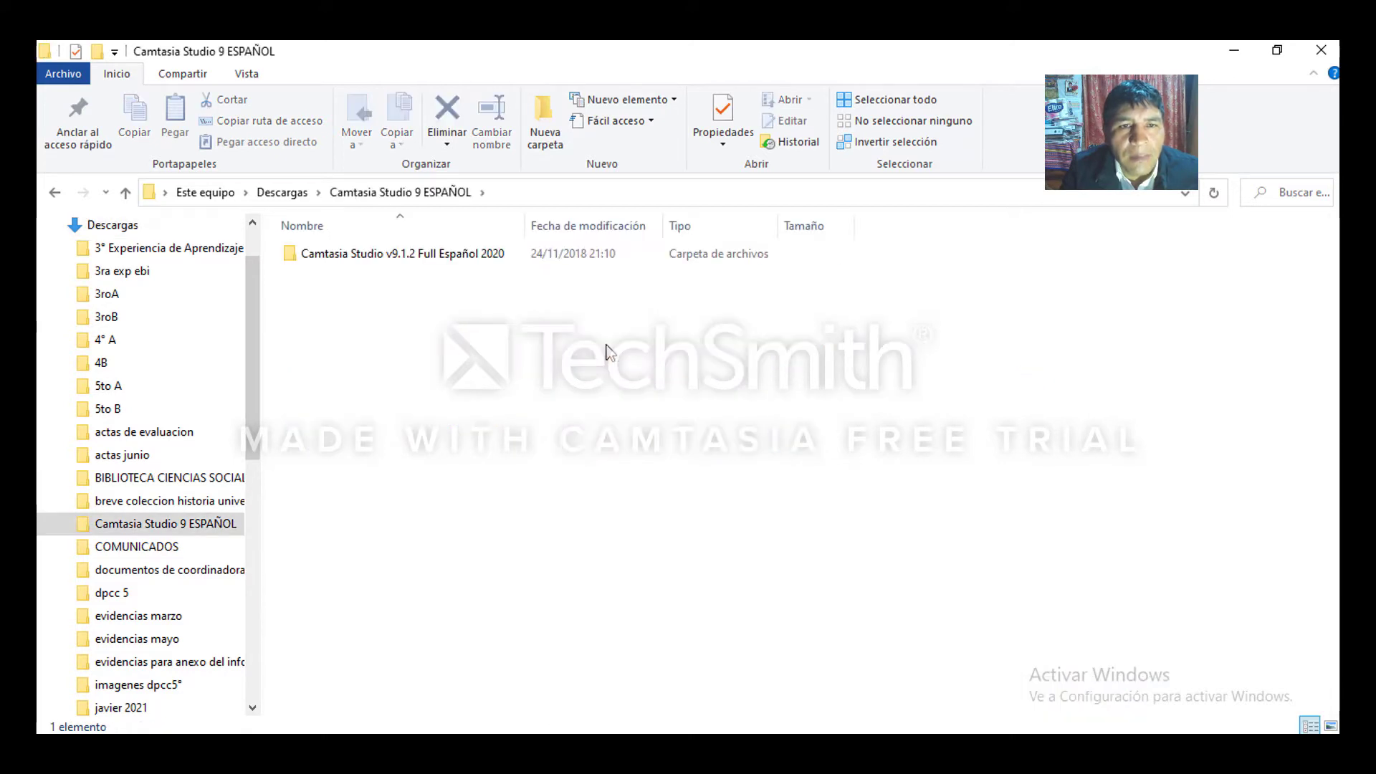
left_click(378, 261)
double_click(377, 259)
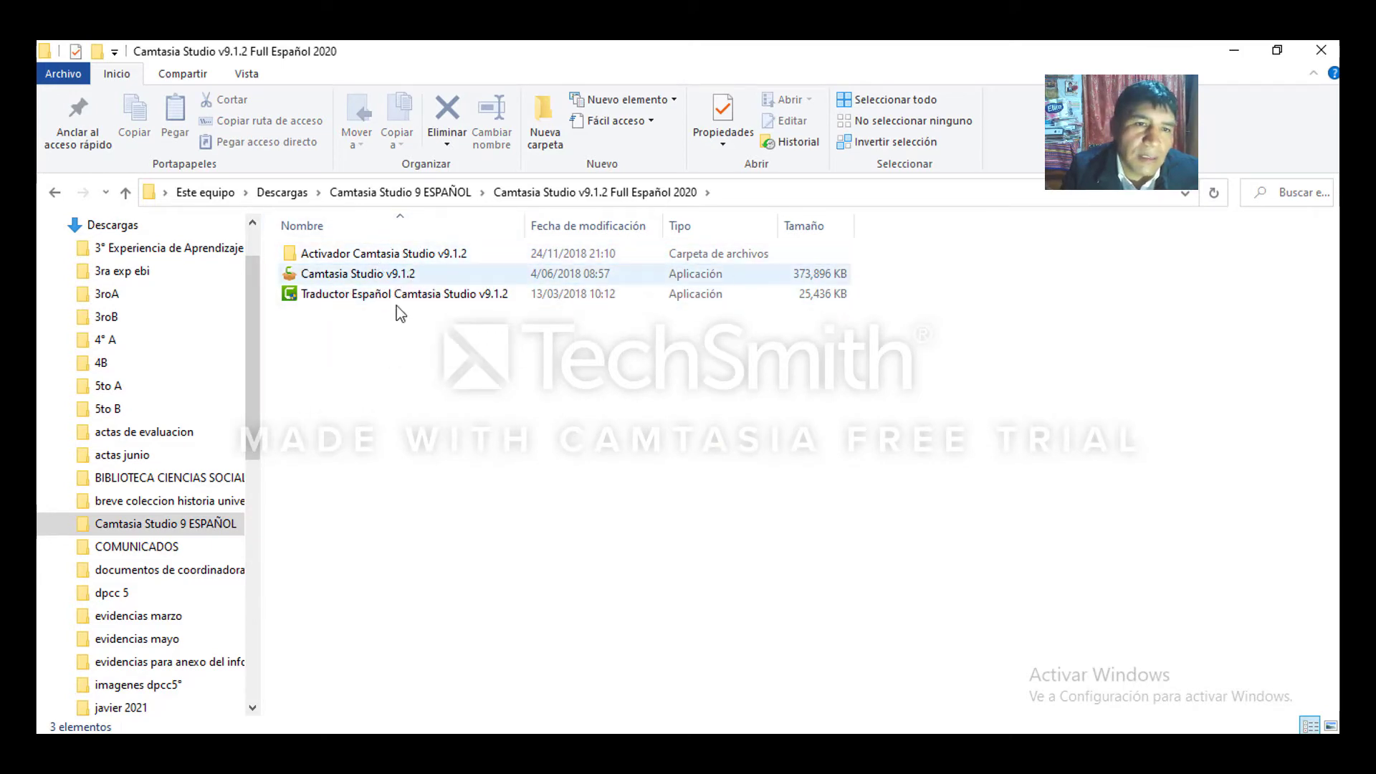
- Switch back to the Camtasia project and look over its available file, editing, modification and view commands
left_click(1232, 51)
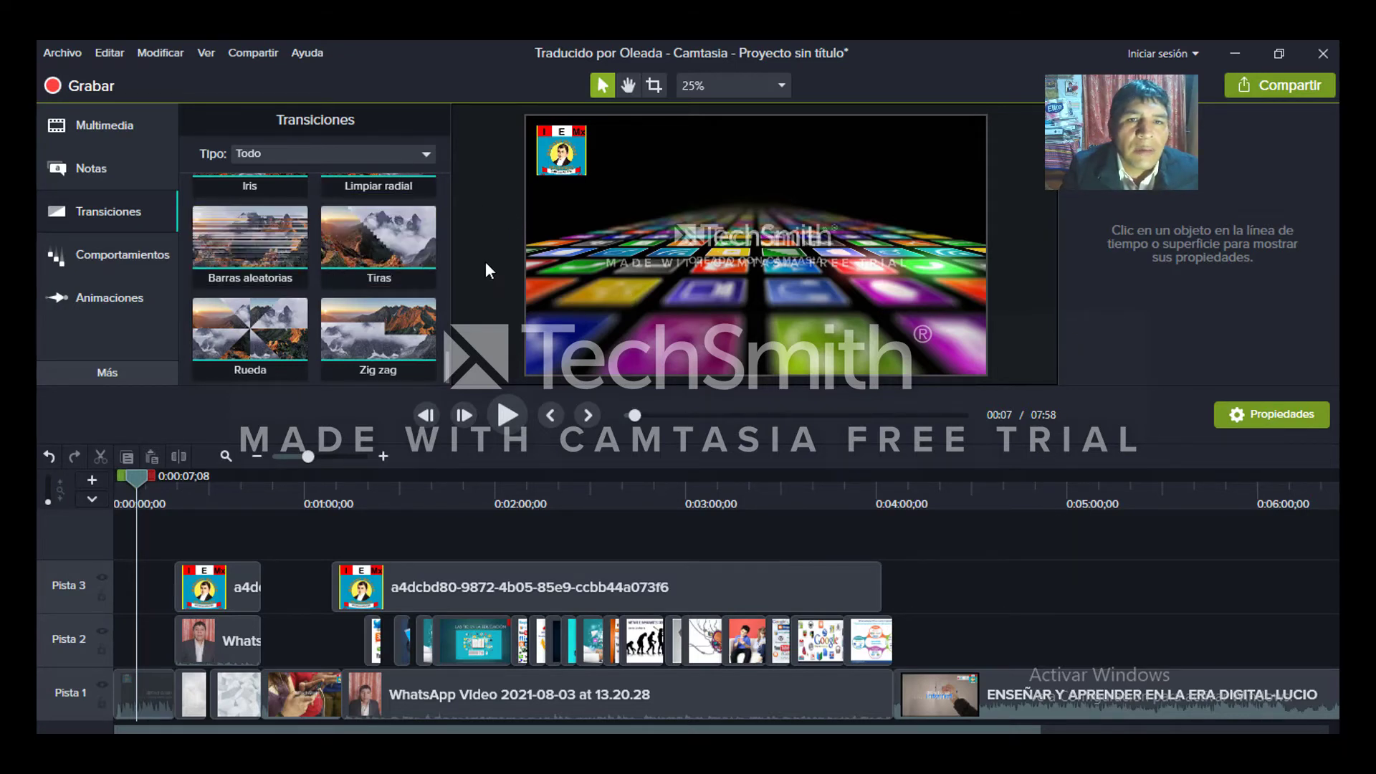
left_click(63, 52)
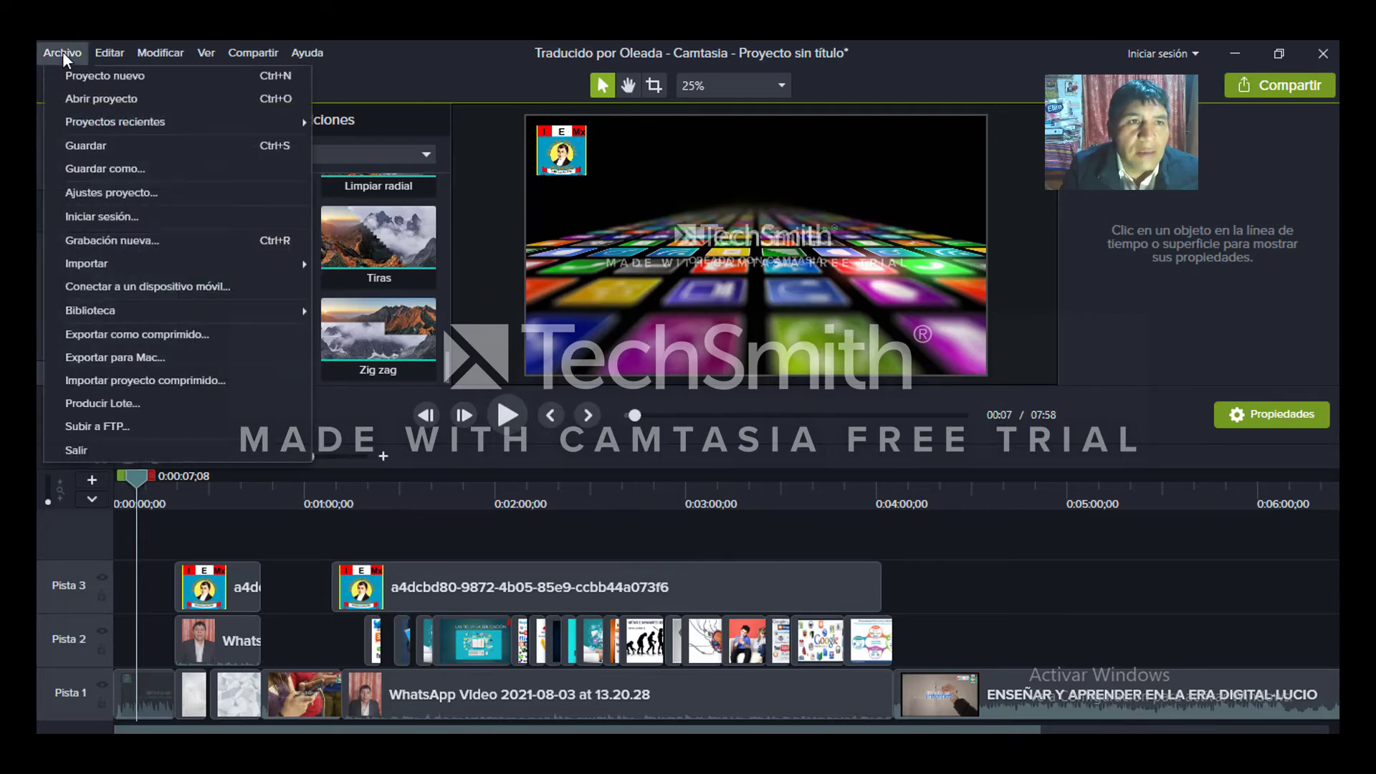
left_click(113, 51)
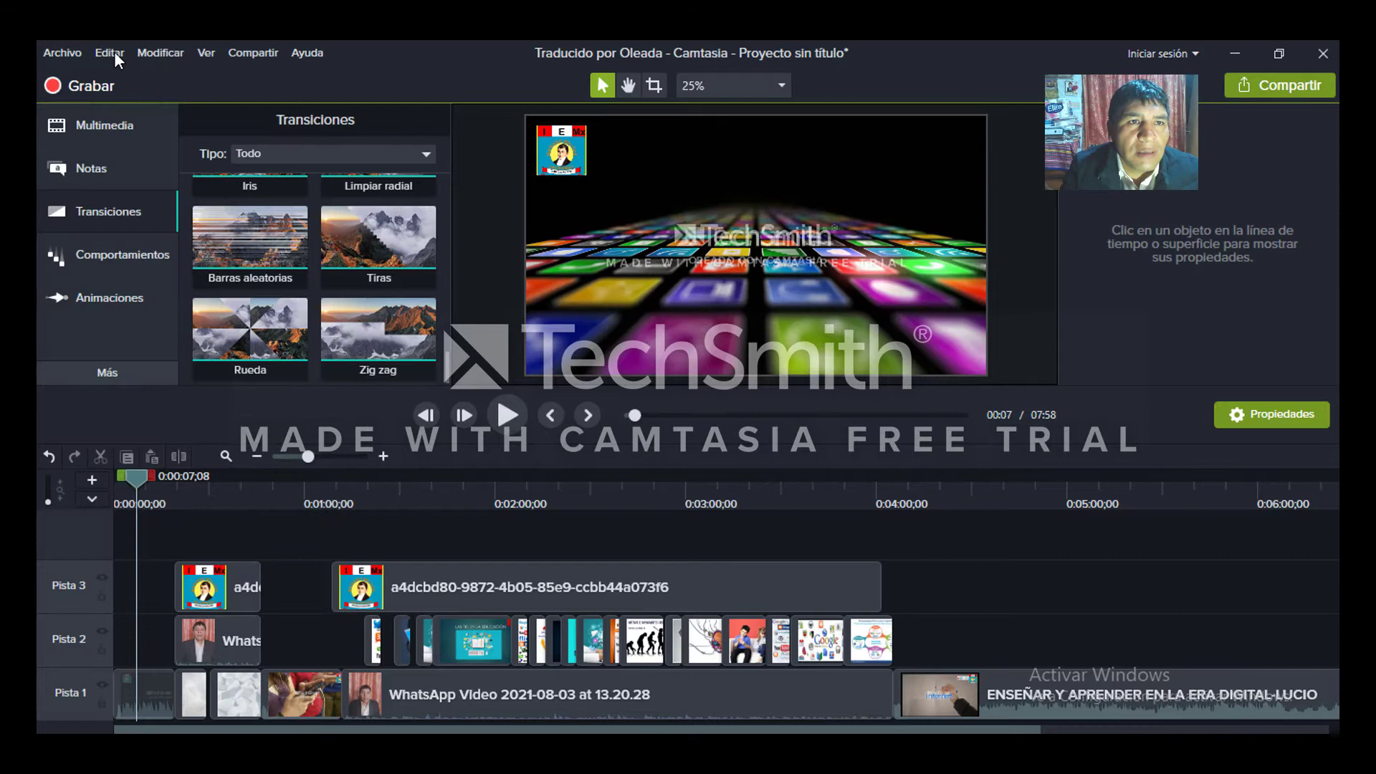
left_click(153, 49)
left_click(208, 50)
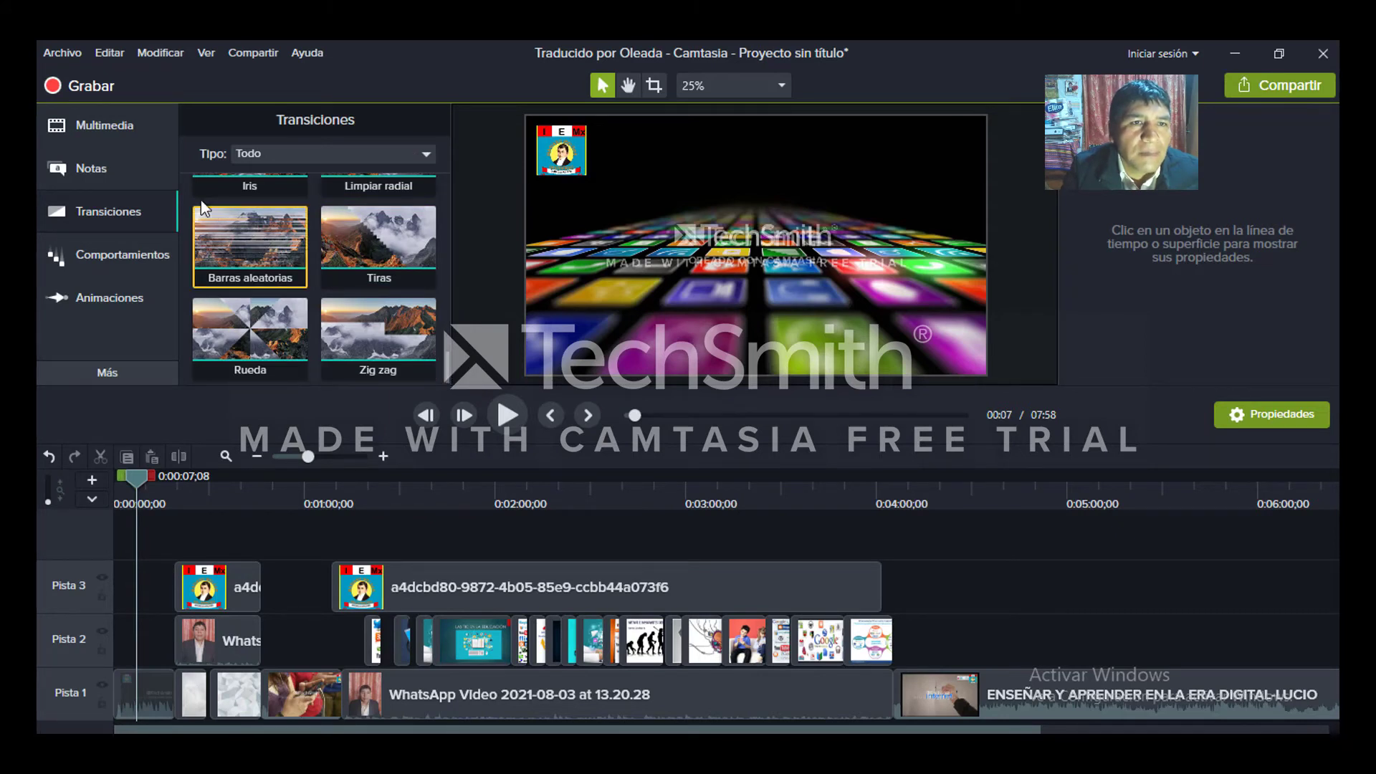
- Look over the project's imported clips and the asset categories in the Biblioteca
left_click(118, 123)
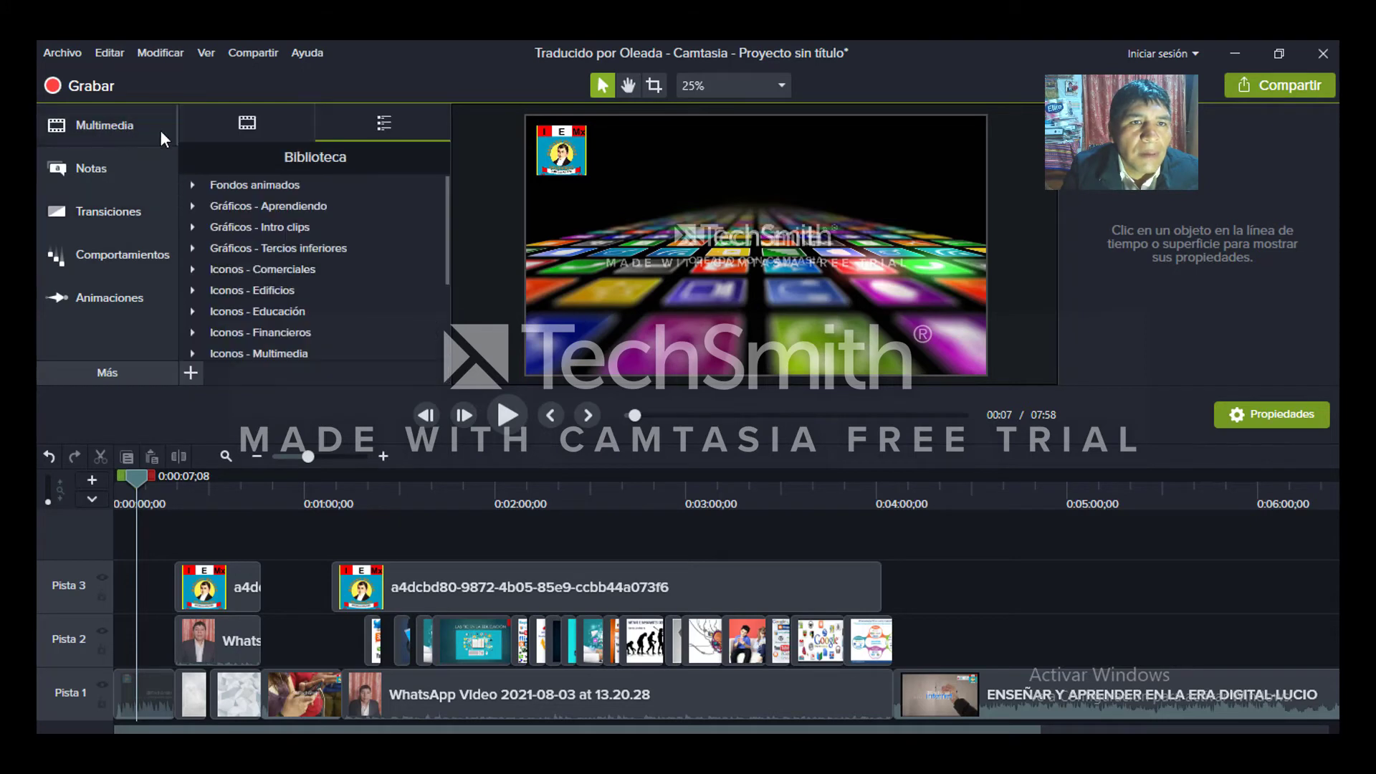
left_click(238, 125)
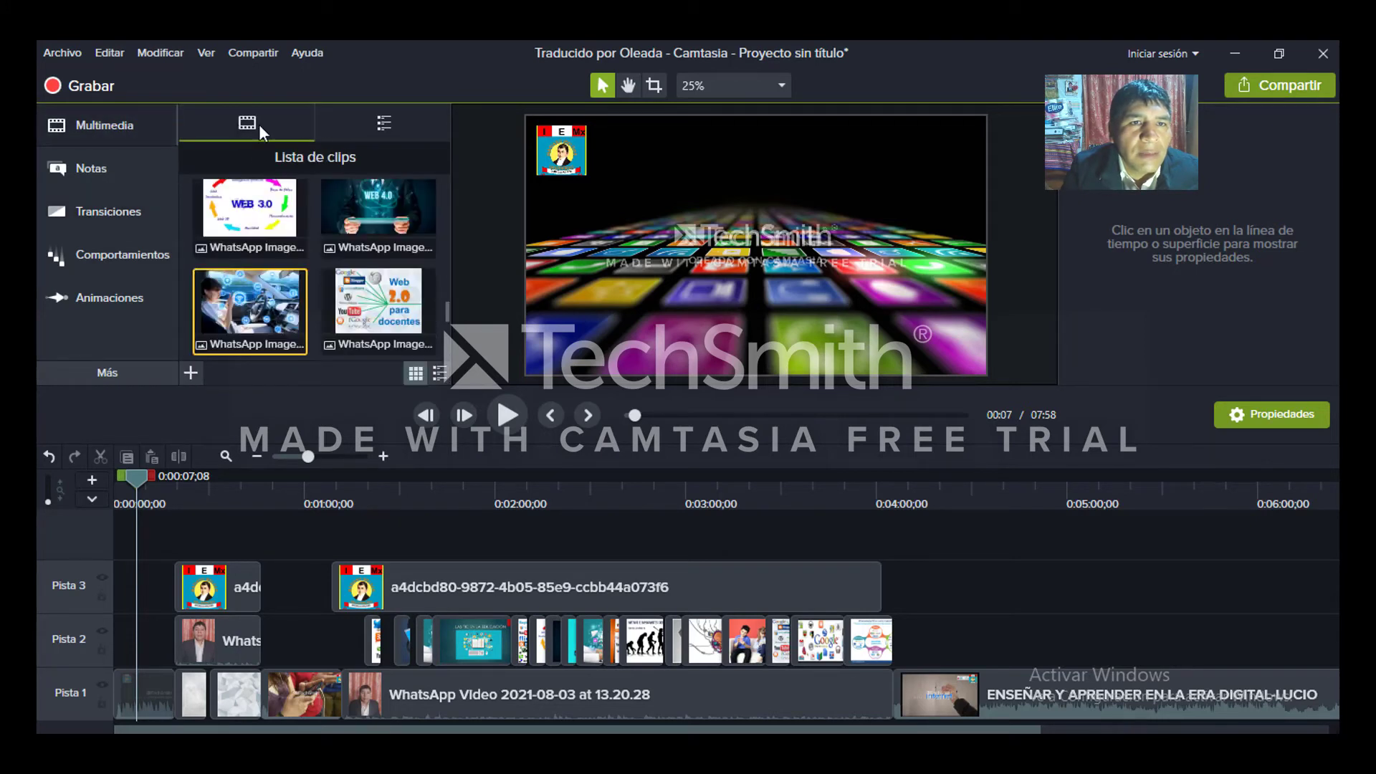
left_click(384, 124)
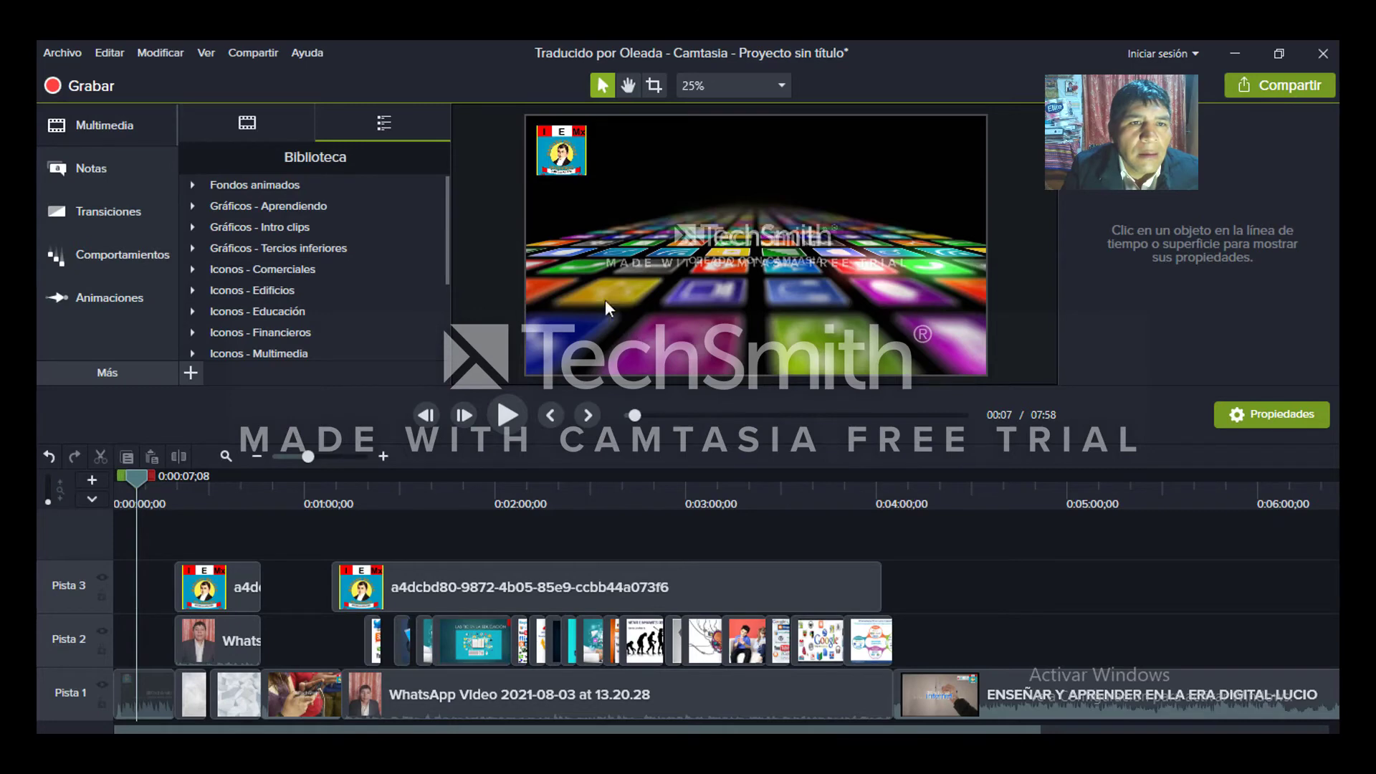
- Preview the project's intro from about 0:00:03 on the timeline and pause playback
left_click(506, 416)
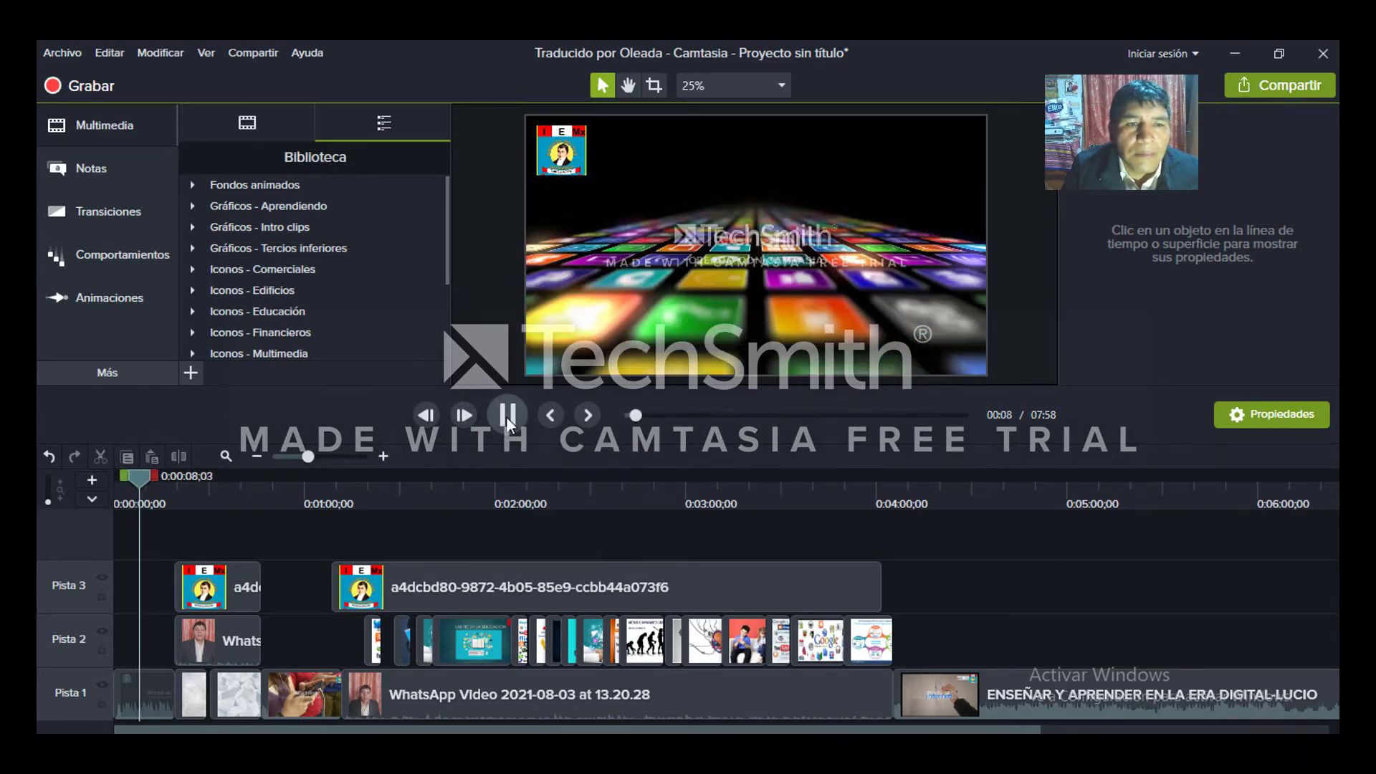
left_click_drag(142, 475, 105, 479)
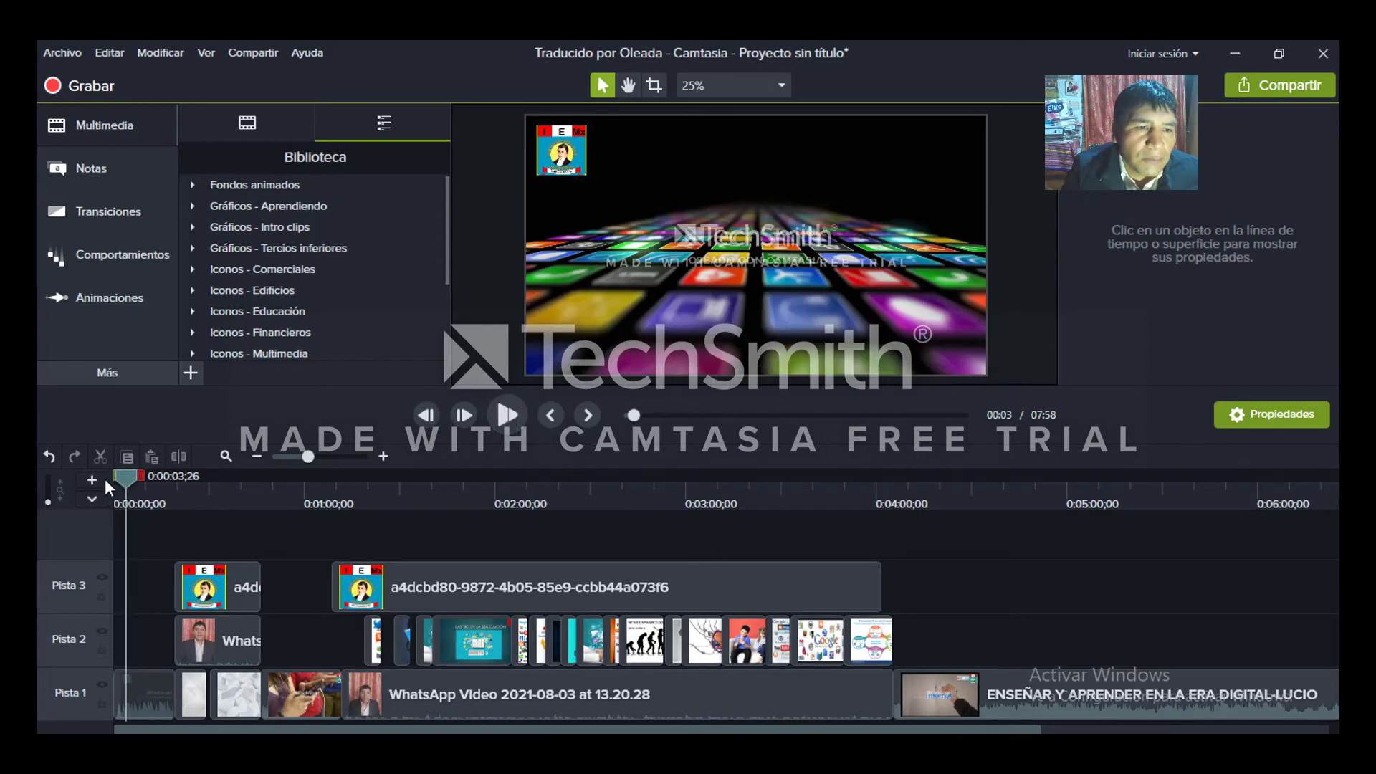
left_click(511, 419)
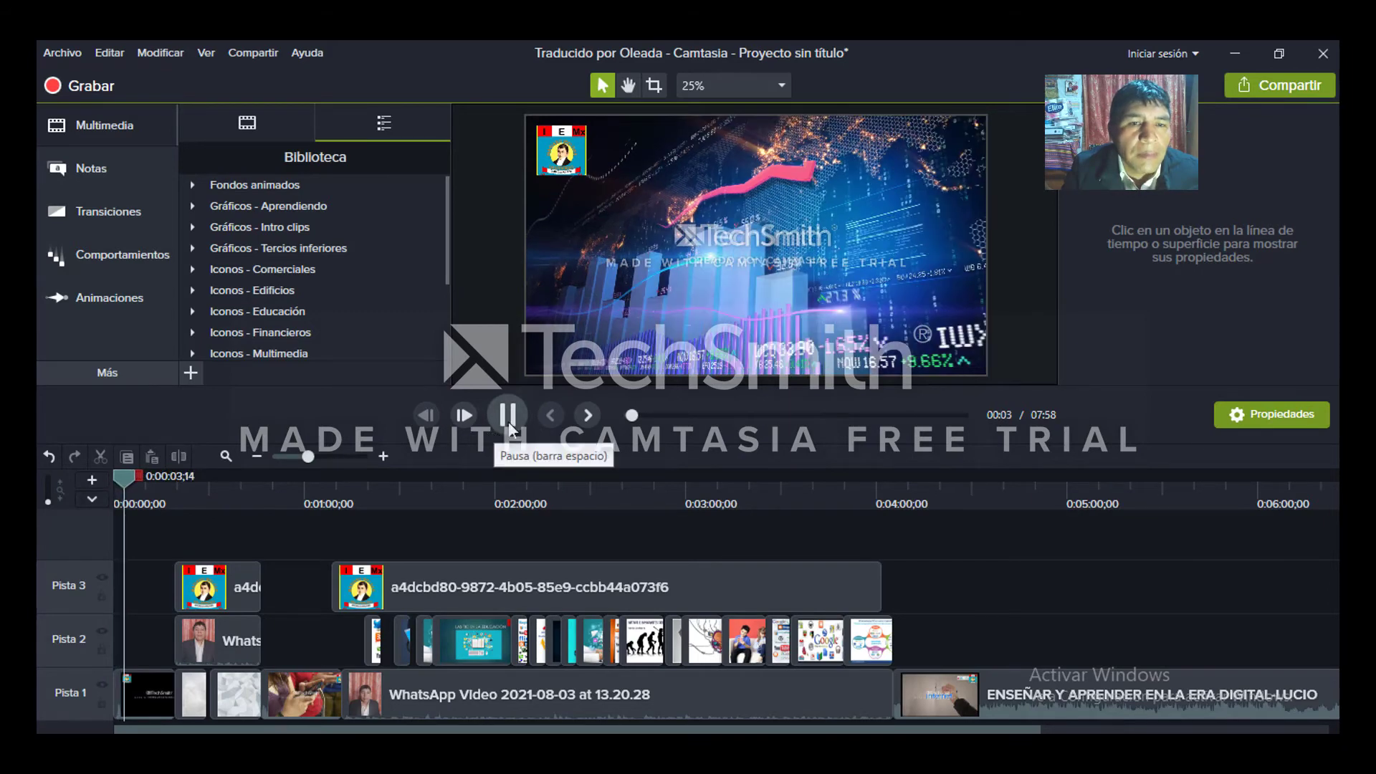
left_click(509, 421)
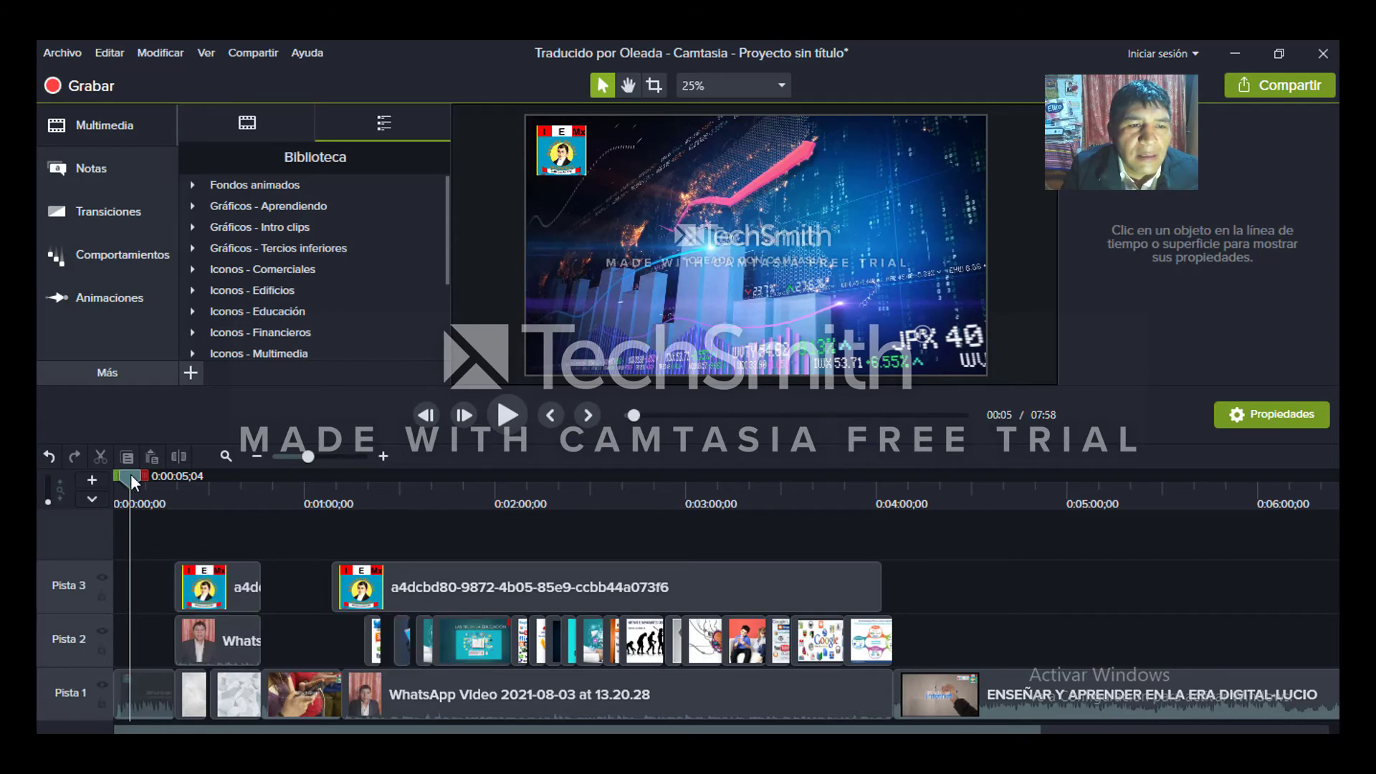
- Move the playhead to about 0:00:21, preview the presenter clip with the logo and pause playback
left_click_drag(127, 475, 178, 487)
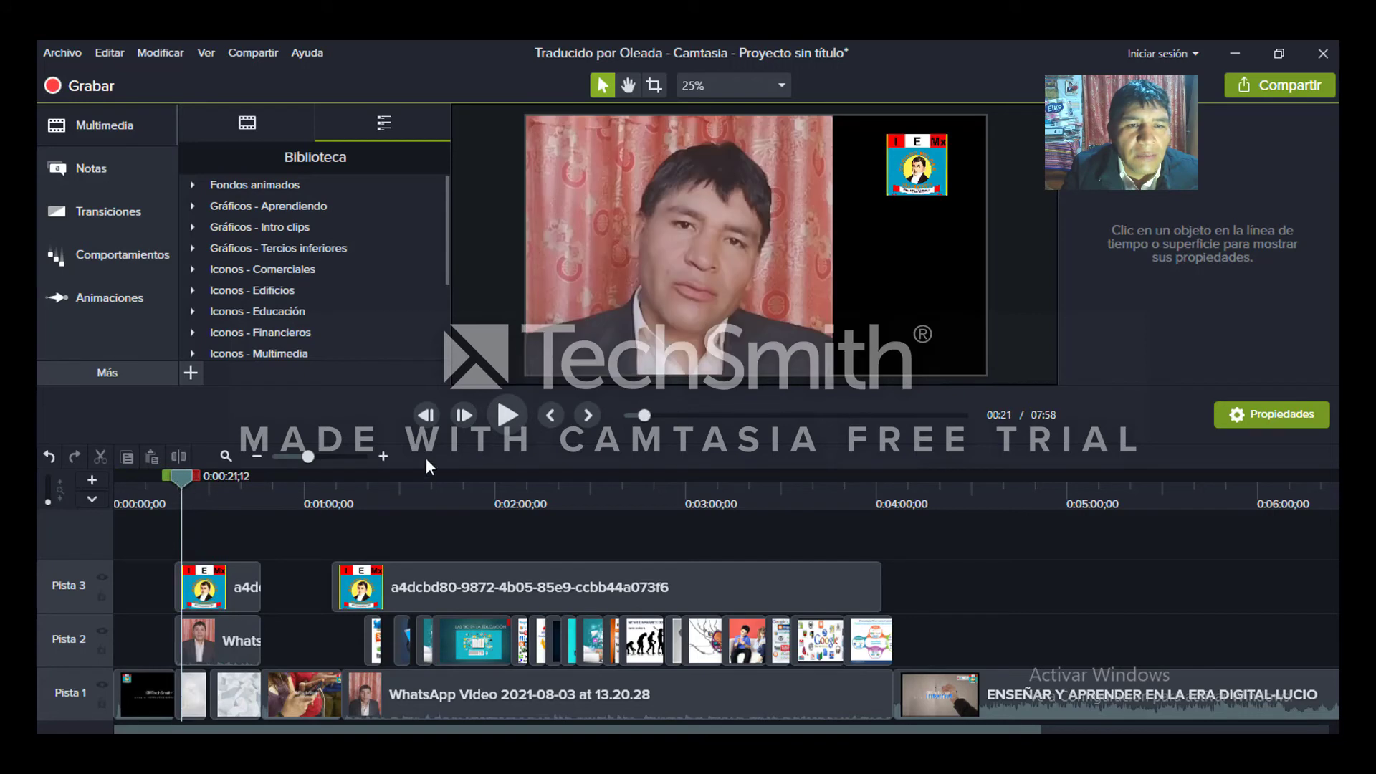
left_click(509, 417)
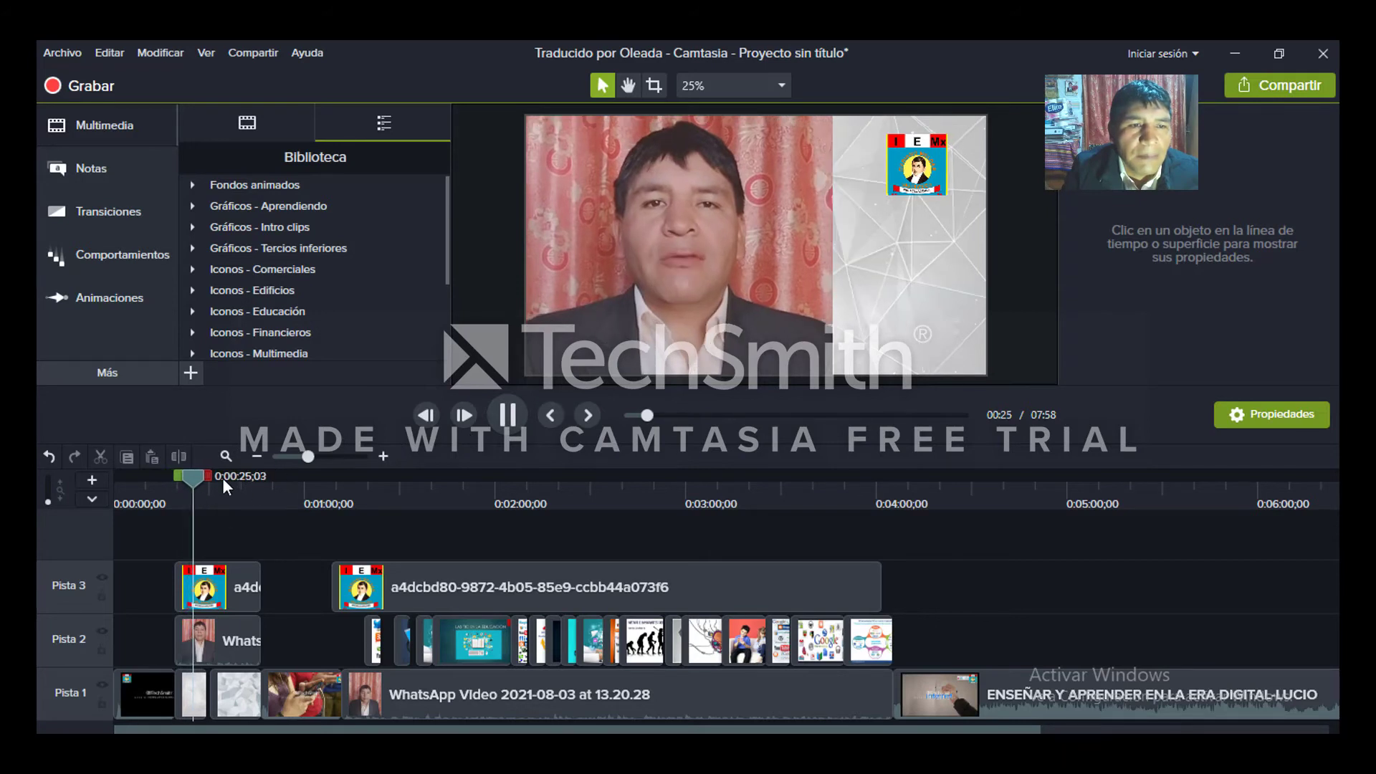
left_click(511, 419)
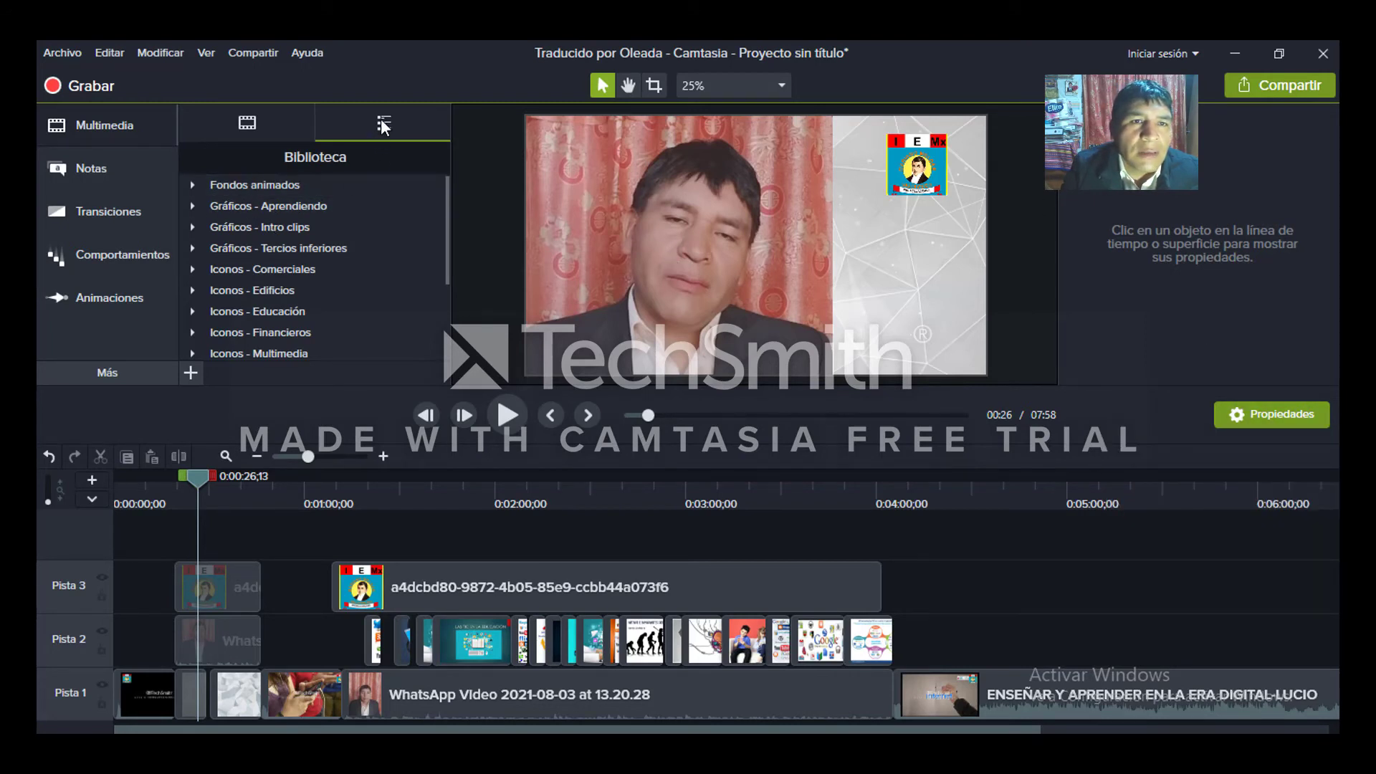
- Show the project's clip list and return the playhead to about 0:00:03 on the timeline
left_click(248, 125)
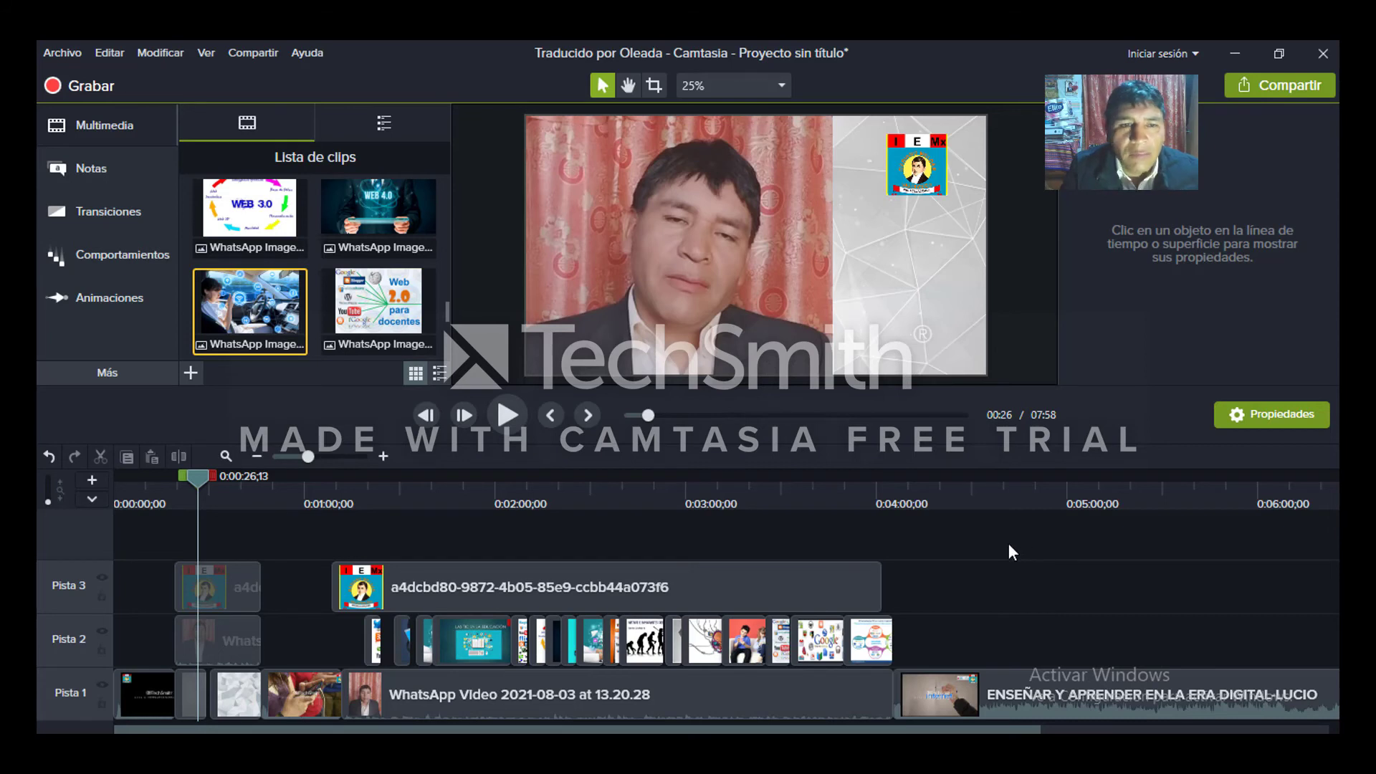
left_click_drag(198, 471, 126, 468)
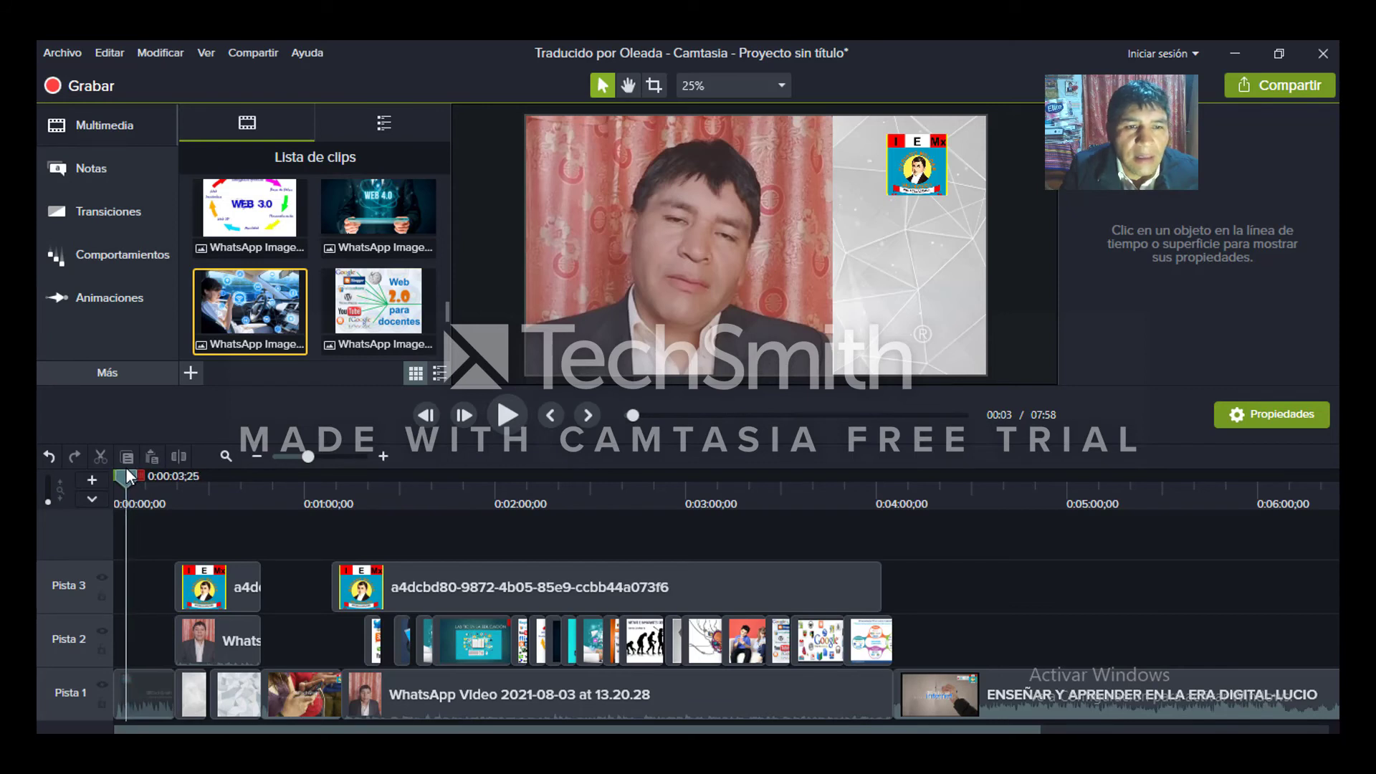